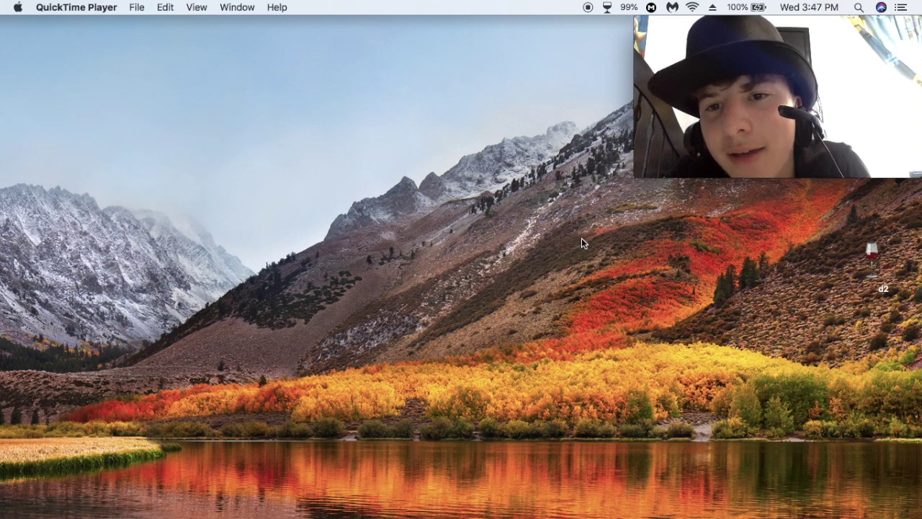
# Step: Bring Chrome forward and switch to the Mario The Music Box download tab
pyautogui.moveTo(649, 105)
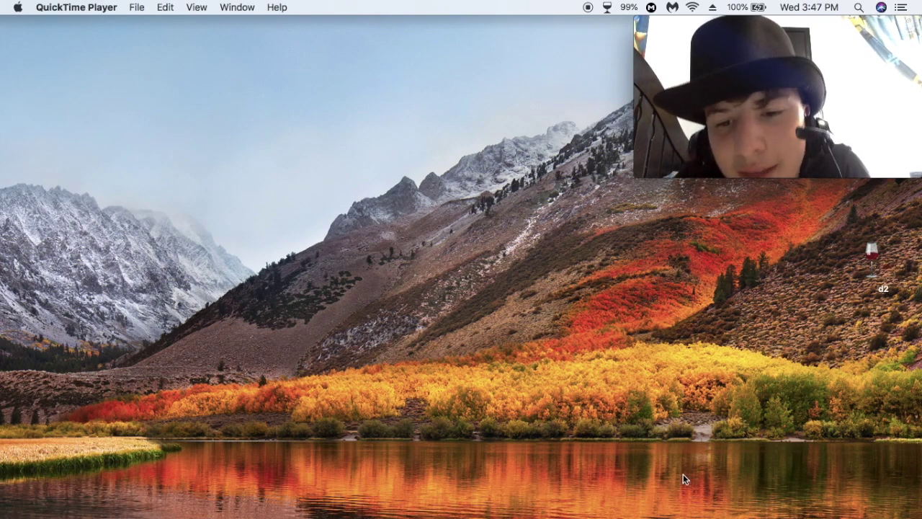
pyautogui.moveTo(586, 511)
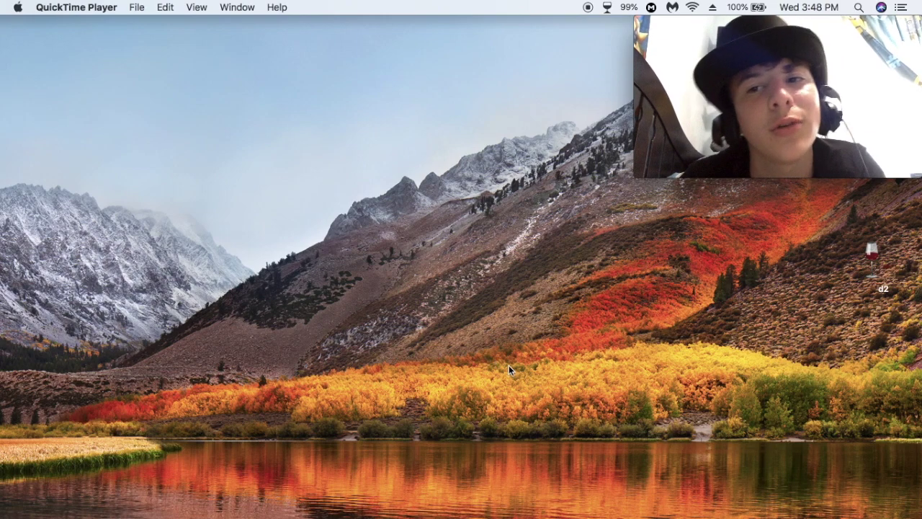
pyautogui.moveTo(543, 515)
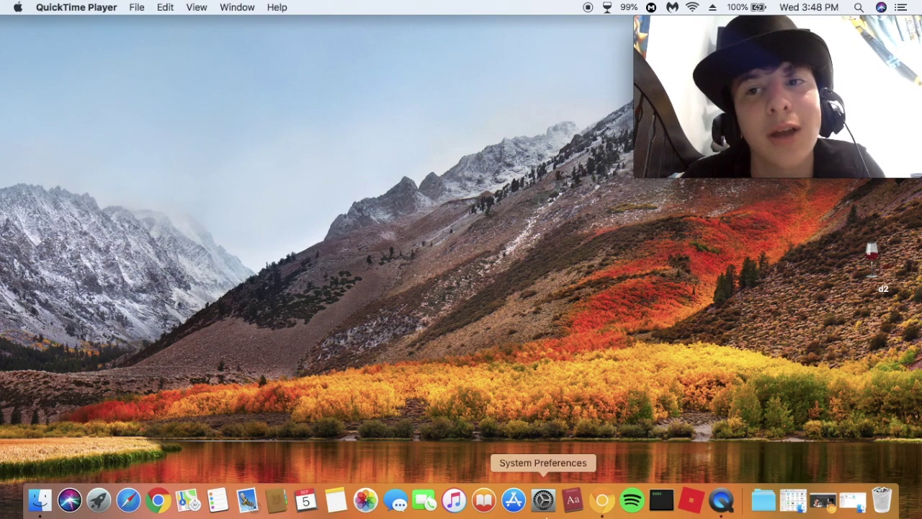
pyautogui.click(603, 504)
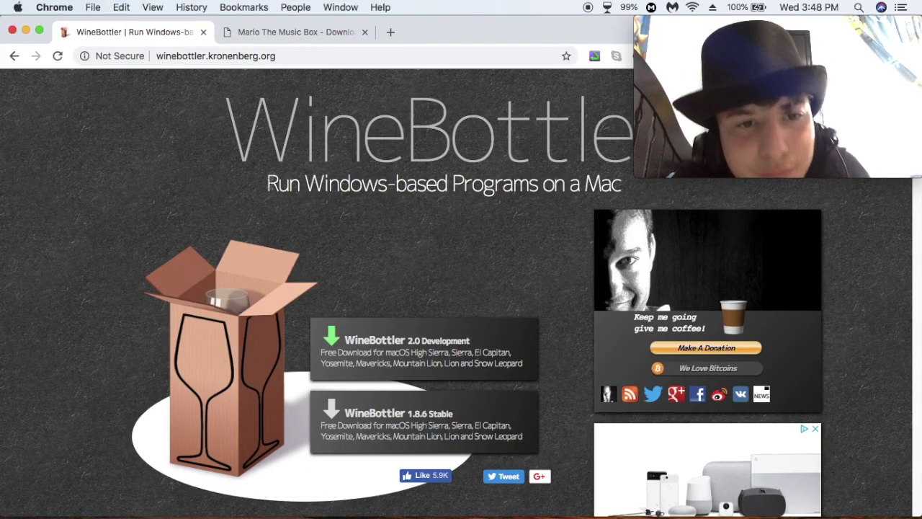
pyautogui.click(299, 34)
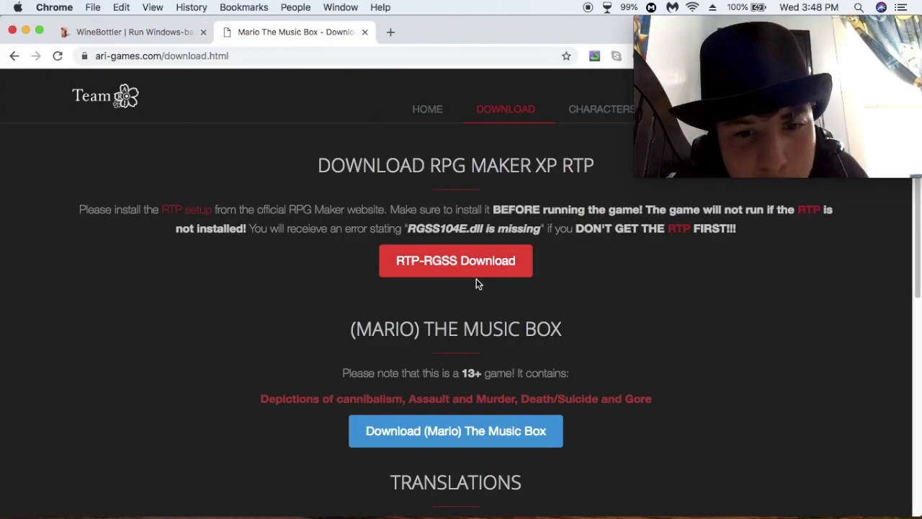
# Step: Look over the RTP-RGSS and game download links, then minimize Chrome
pyautogui.scroll(-6, 476, 282)
pyautogui.scroll(4, 468, 230)
pyautogui.scroll(-3, 462, 190)
pyautogui.scroll(6, 462, 207)
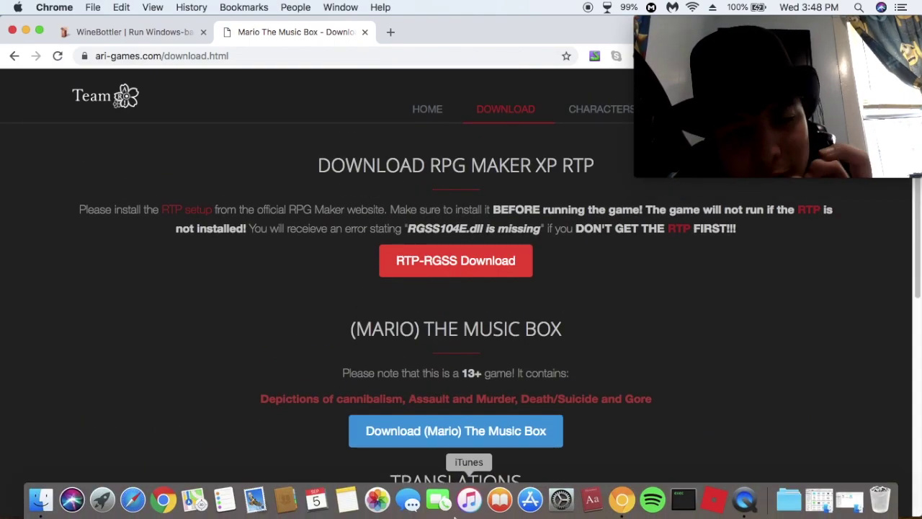
pyautogui.click(26, 32)
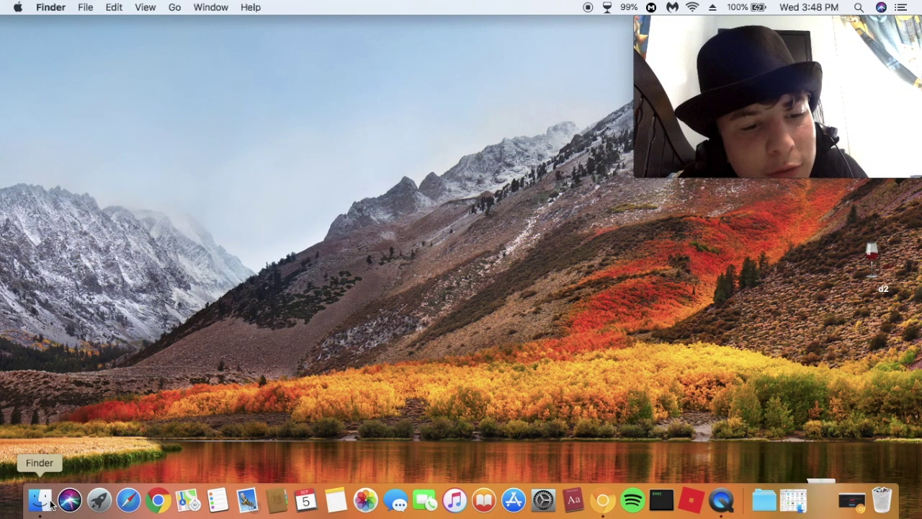
# Step: Run Game.exe from the (Mario)The Music Box Version 1.2 folder in Wine and dismiss the missing Graphics/Transitions error
pyautogui.click(51, 503)
pyautogui.doubleClick(297, 260)
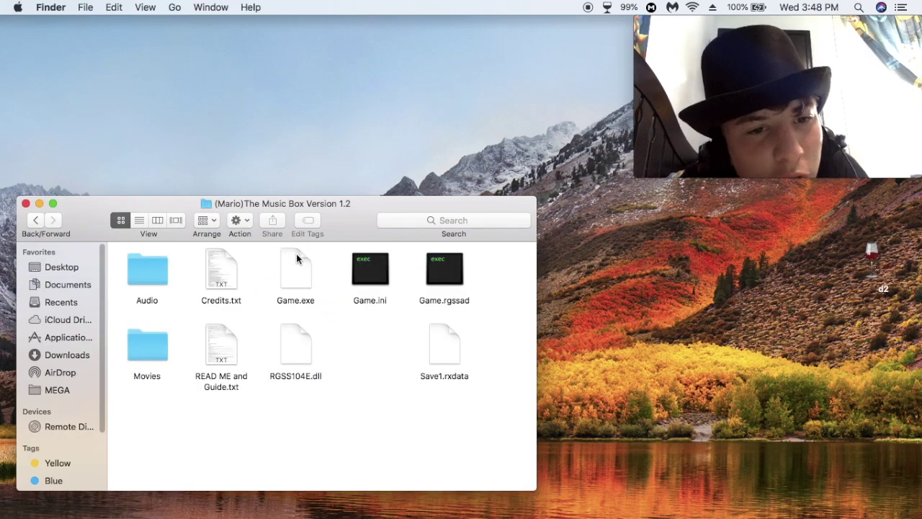
pyautogui.doubleClick(293, 280)
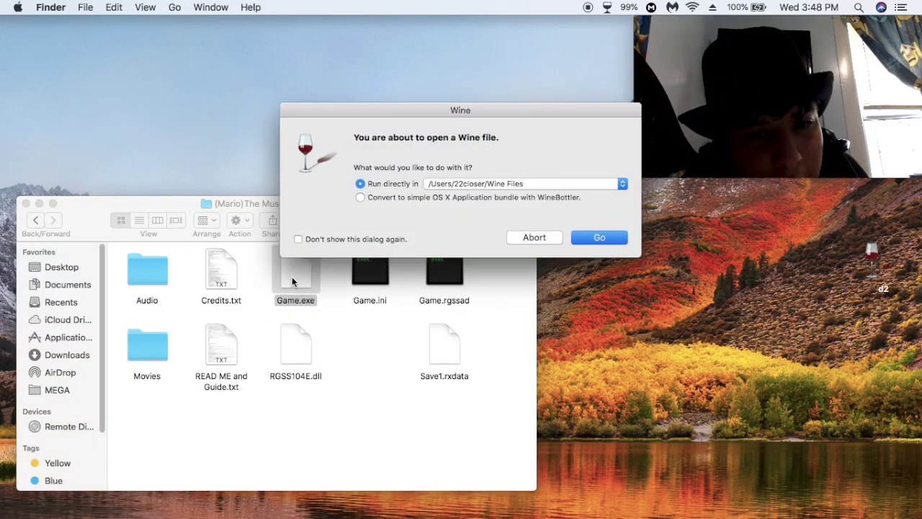
pyautogui.click(603, 238)
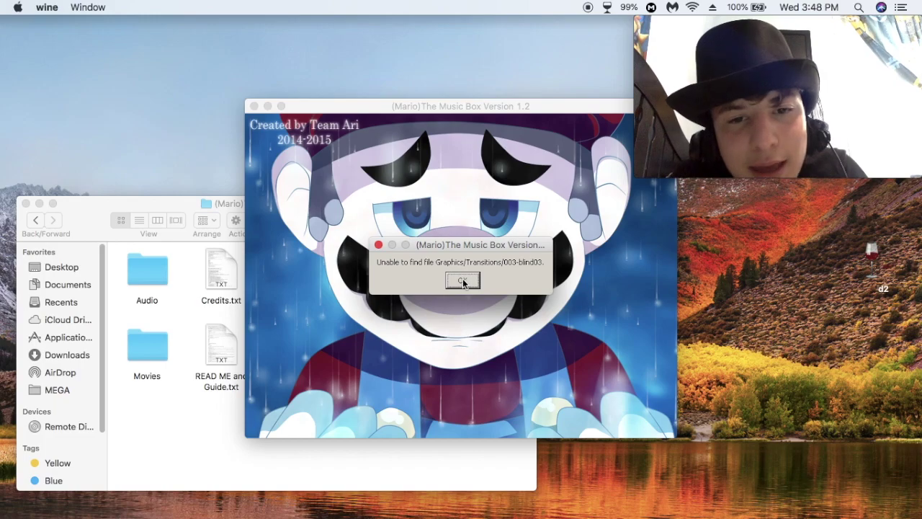
pyautogui.click(463, 281)
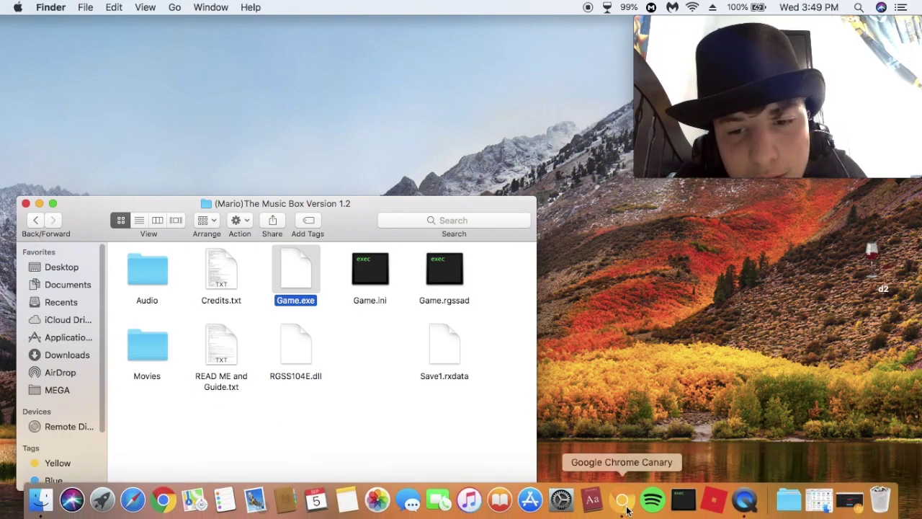
pyautogui.click(639, 499)
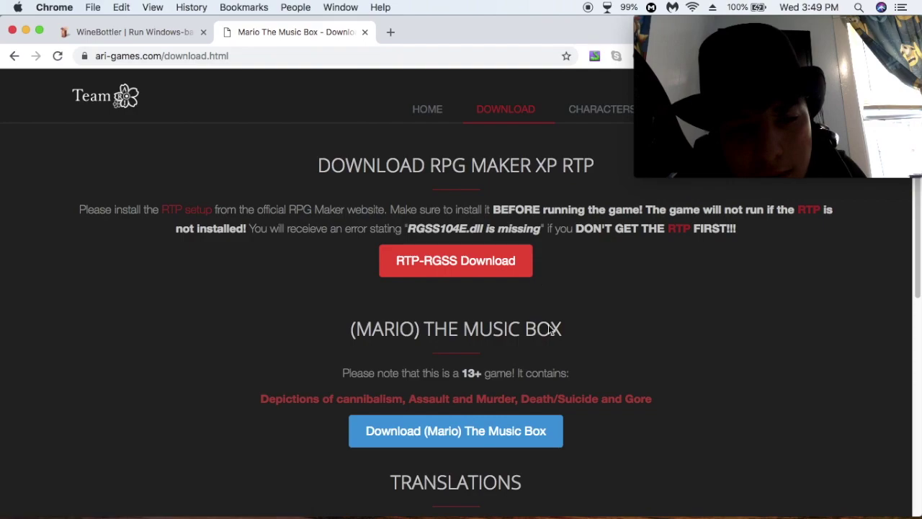
# Step: Minimize Chrome and show the Documents folder in Finder
pyautogui.moveTo(634, 514)
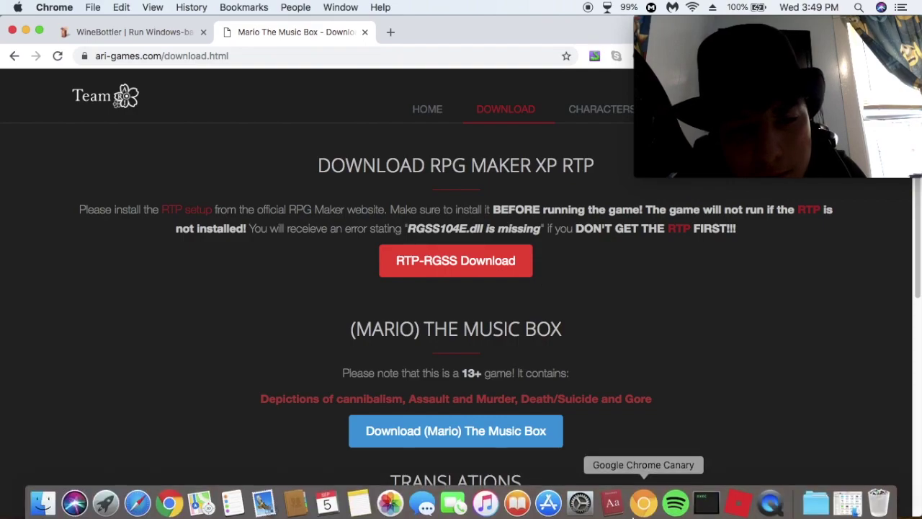
pyautogui.click(25, 32)
pyautogui.click(320, 375)
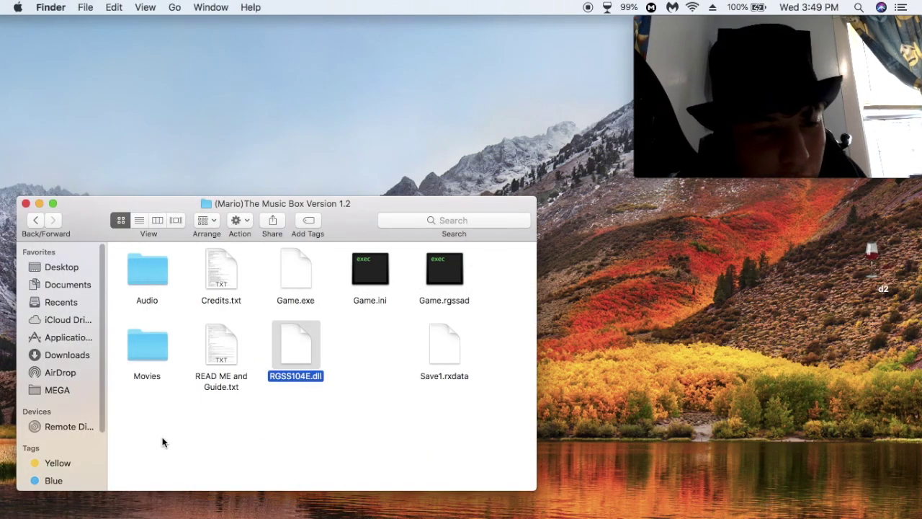
pyautogui.click(139, 394)
pyautogui.click(65, 303)
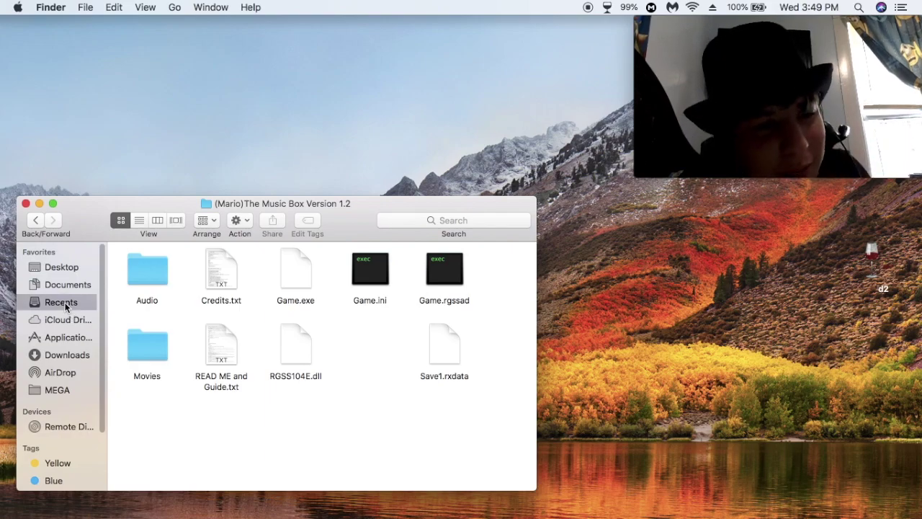
pyautogui.click(64, 284)
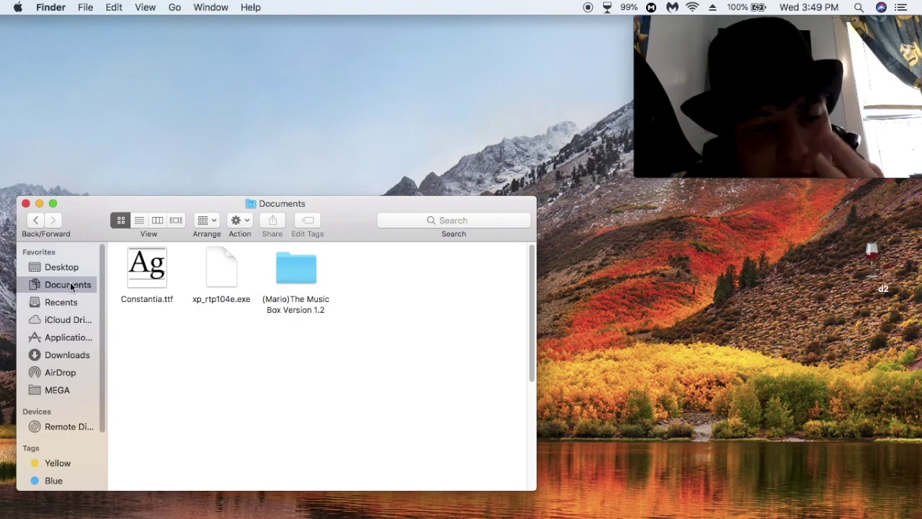
# Step: Launch the RTP installer xp_rtp104e.exe from Documents
pyautogui.click(218, 267)
pyautogui.click(394, 281)
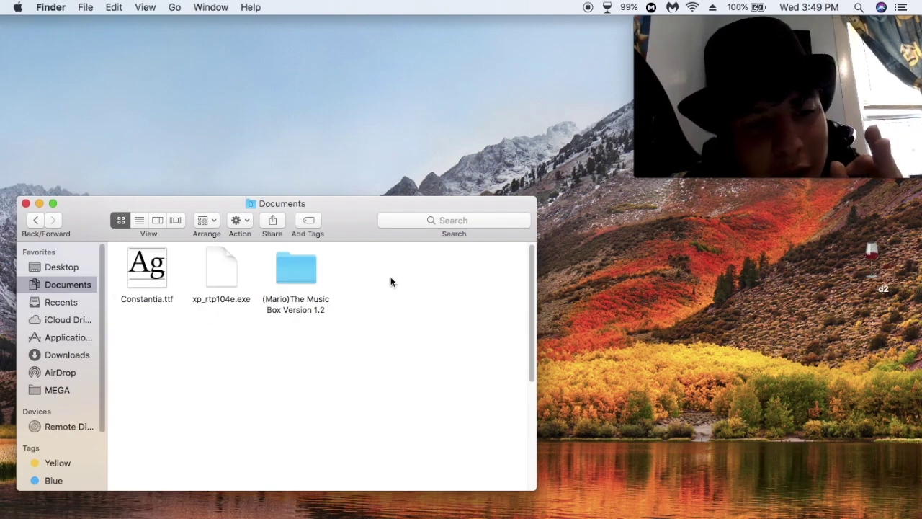
pyautogui.click(222, 272)
pyautogui.doubleClick(224, 269)
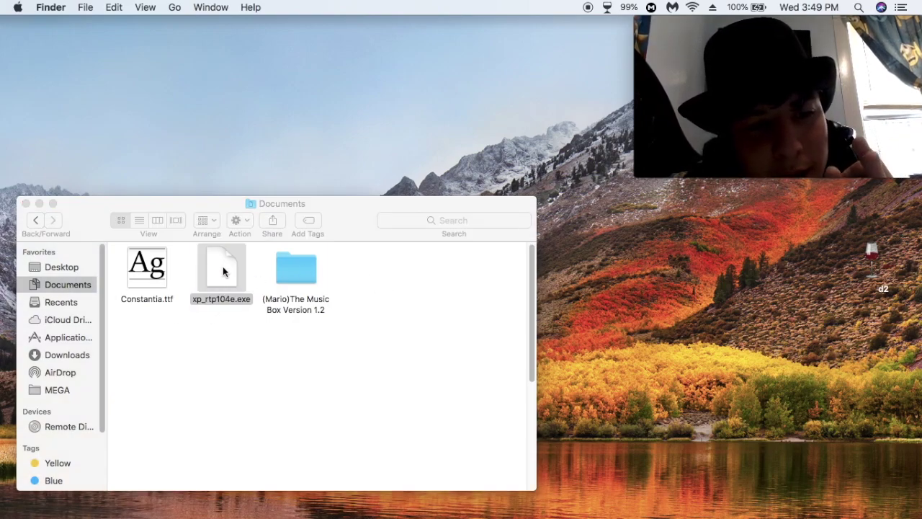
# Step: Install RGSS-RTP Standard in Wine using the default C:\Program Files\Common Files\Enterbrain\RGSS\Standard folder
pyautogui.click(603, 237)
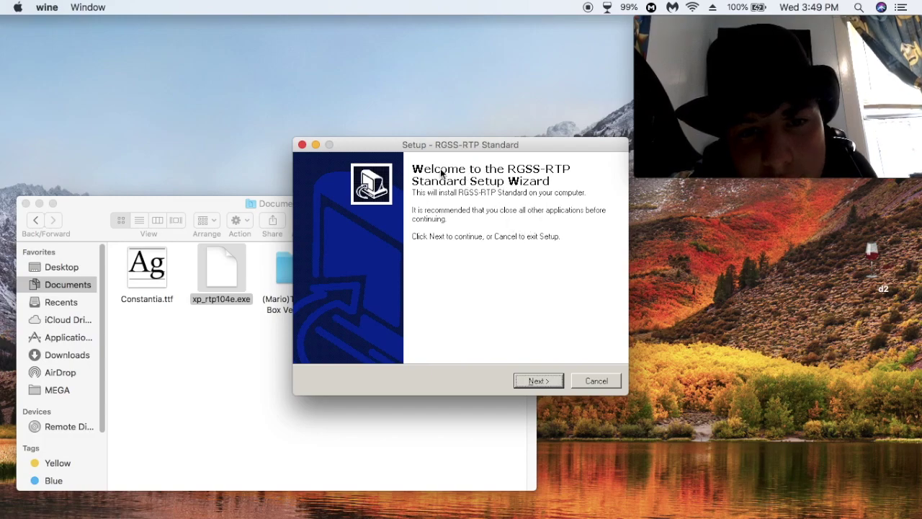
pyautogui.click(537, 381)
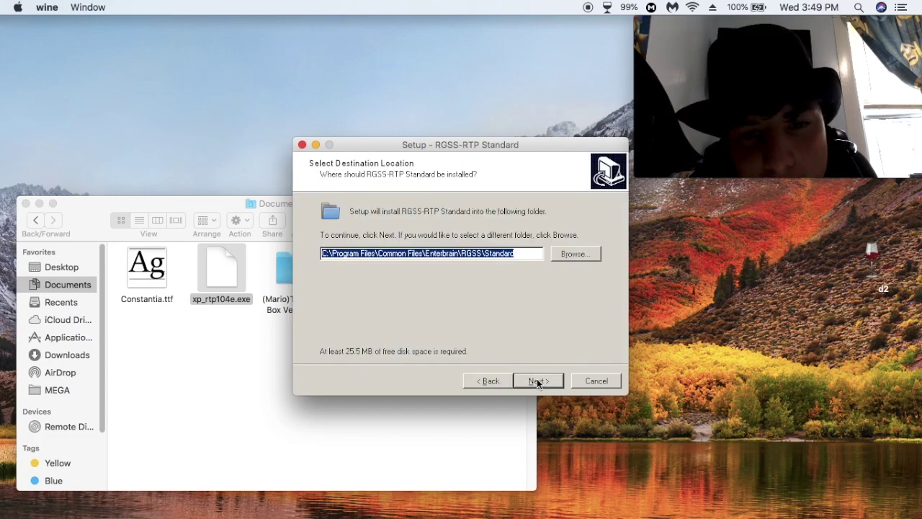
pyautogui.click(539, 381)
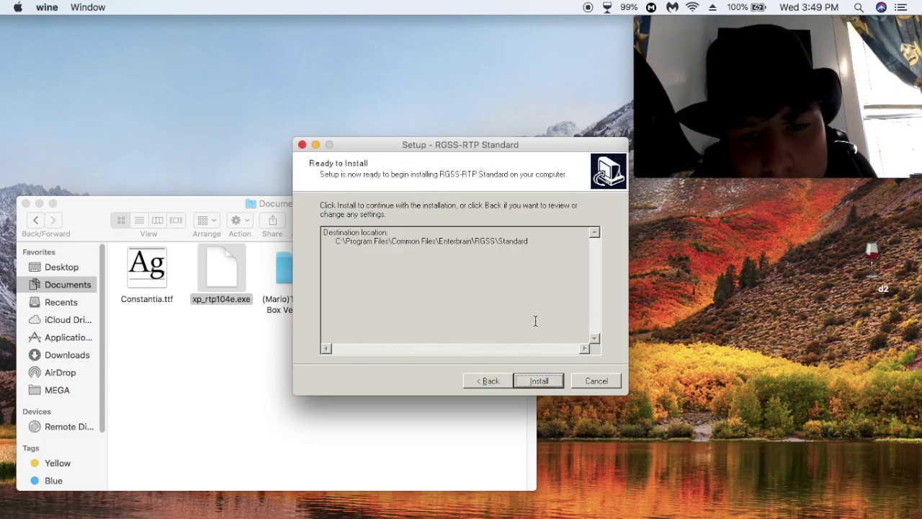
pyautogui.click(538, 381)
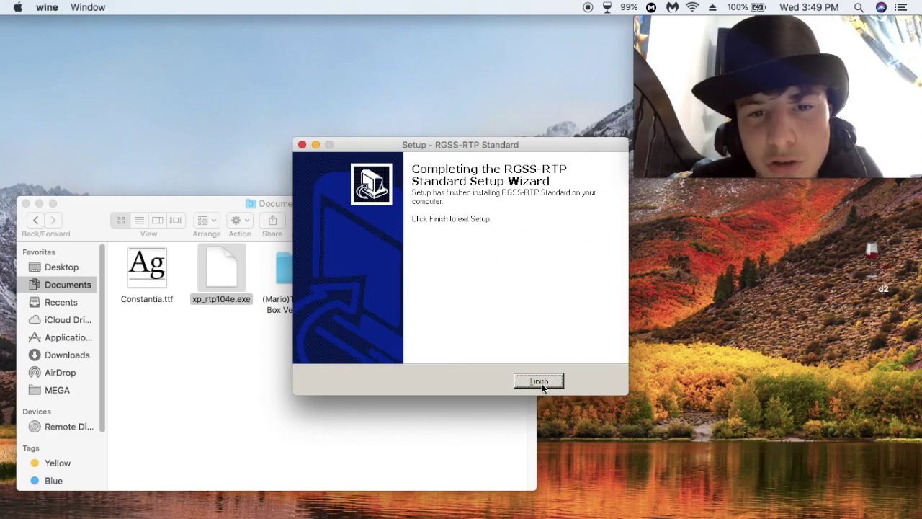
pyautogui.click(542, 383)
pyautogui.click(405, 348)
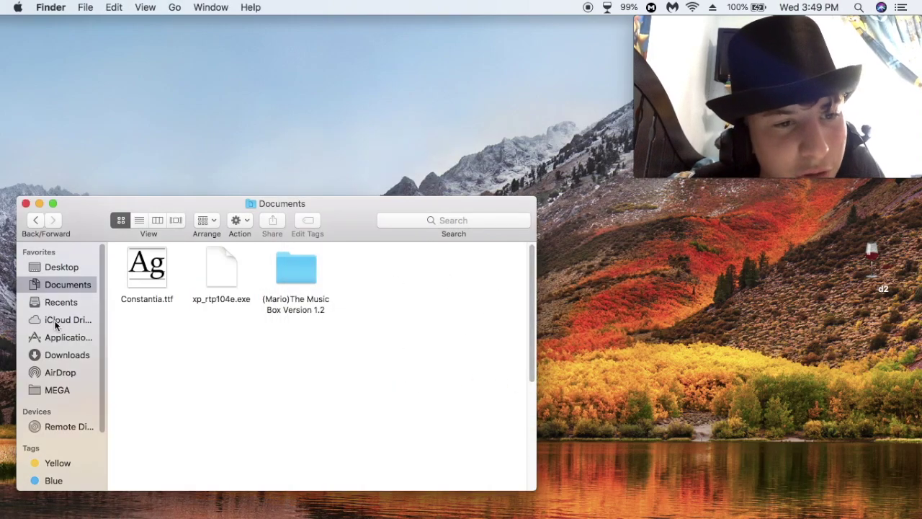
# Step: Relaunch Game.exe from Documents' (Mario)The Music Box Version 1.2 folder in Wine
pyautogui.click(54, 268)
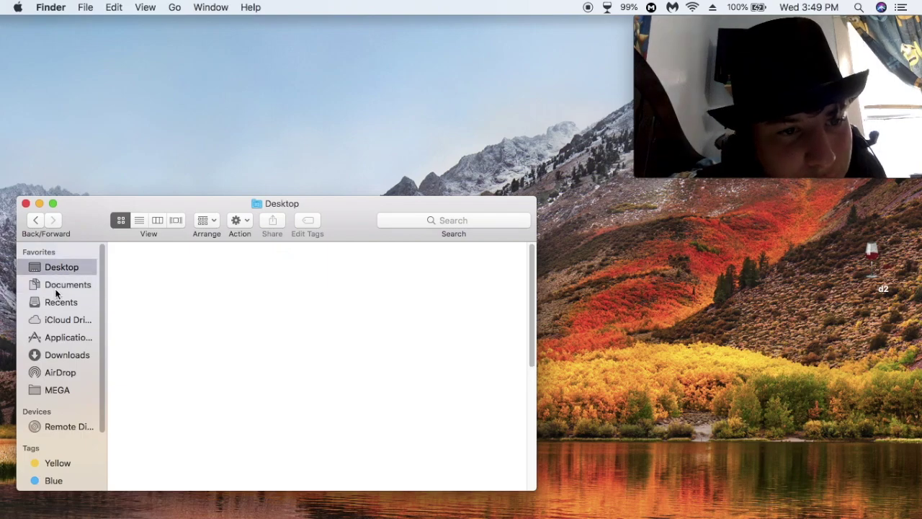
pyautogui.click(54, 287)
pyautogui.click(61, 323)
pyautogui.click(66, 354)
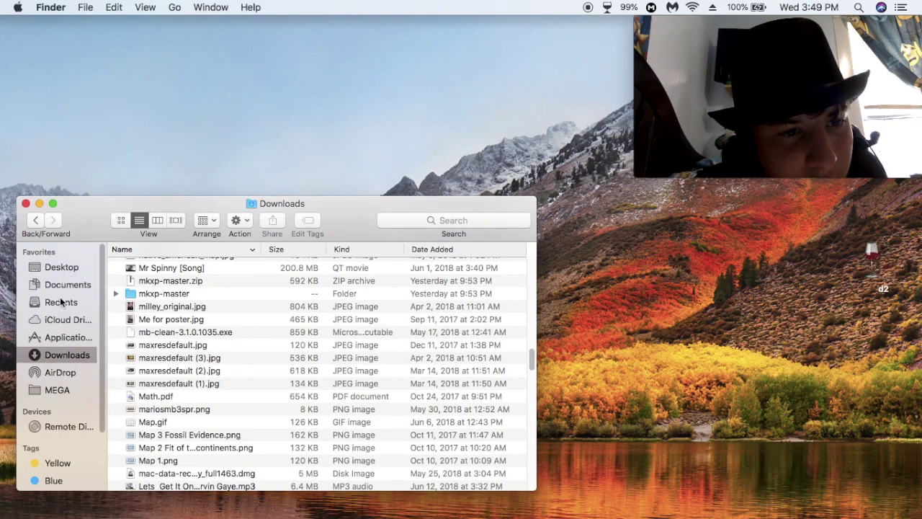
pyautogui.click(62, 302)
pyautogui.click(62, 286)
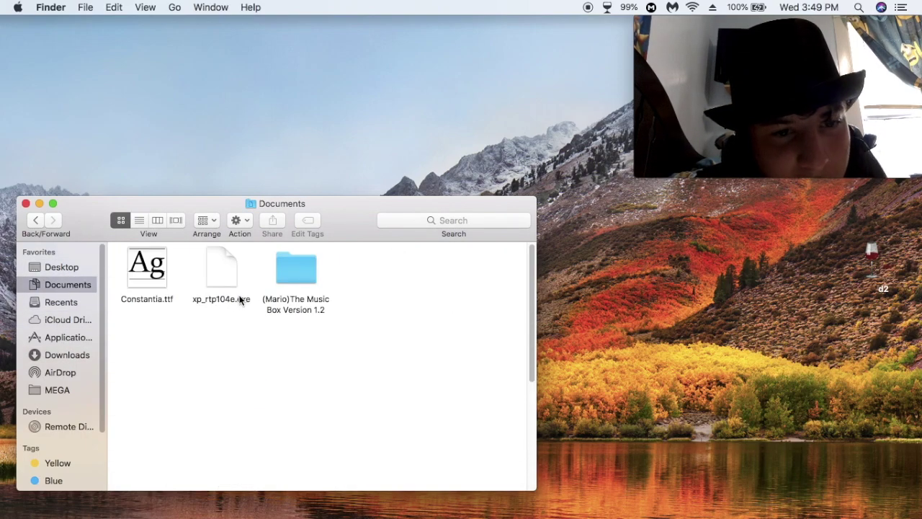
pyautogui.doubleClick(303, 266)
pyautogui.doubleClick(290, 267)
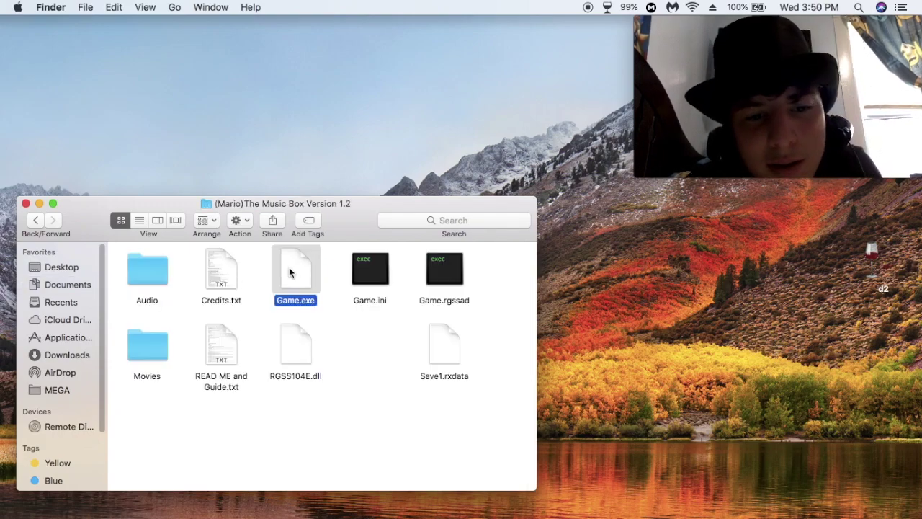
pyautogui.click(598, 236)
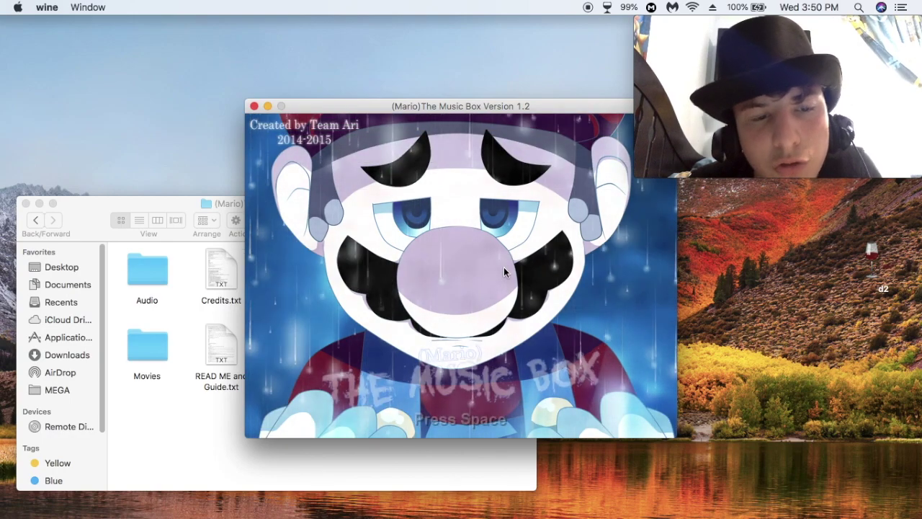
# Step: Start NEW GAME from the title menu, then close the textless black game window
pyautogui.press('space')
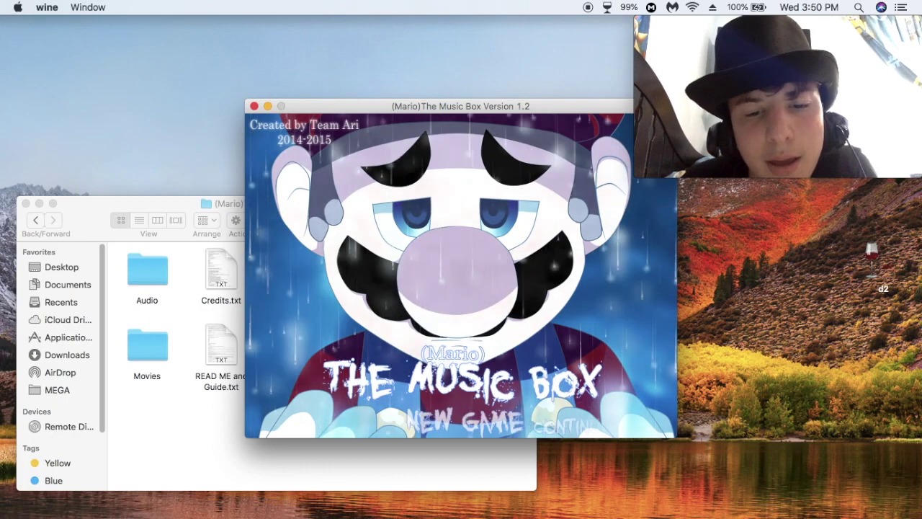
pyautogui.press('Right')
pyautogui.press('Right')
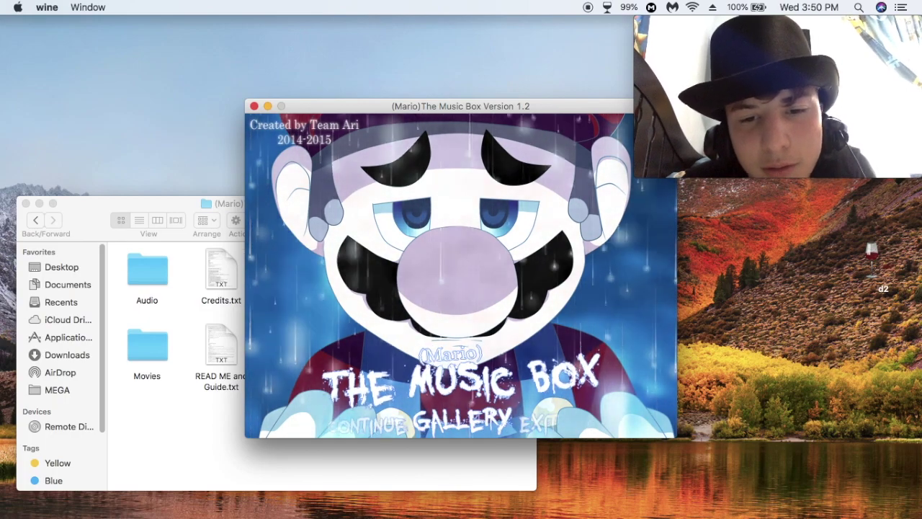
pyautogui.press('Left')
pyautogui.press('Left')
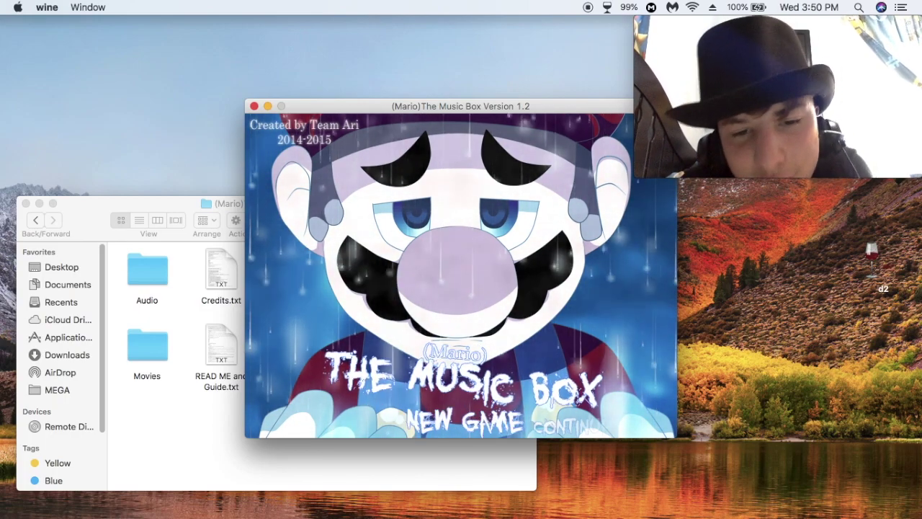
pyautogui.press('Right')
pyautogui.press('Right')
pyautogui.press('Right')
pyautogui.press('Left')
pyautogui.press('Left')
pyautogui.press('Left')
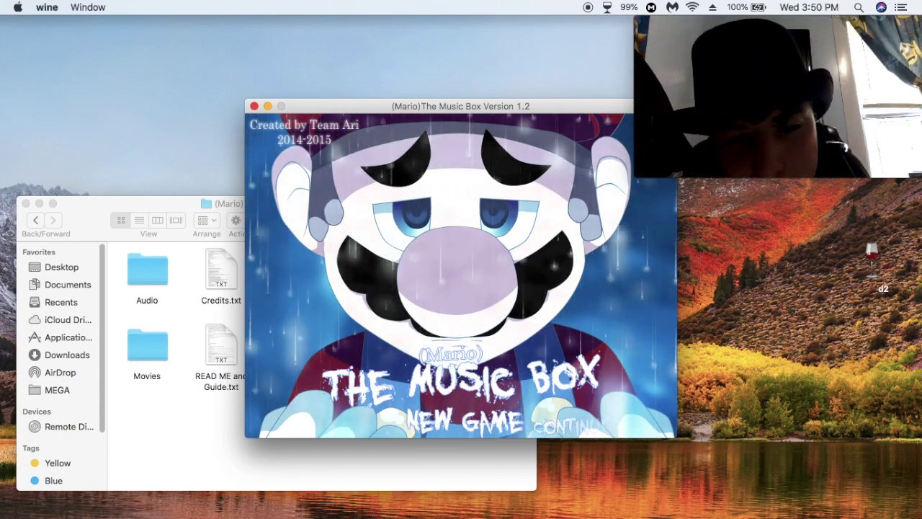
pyautogui.press('Right')
pyautogui.press('Left')
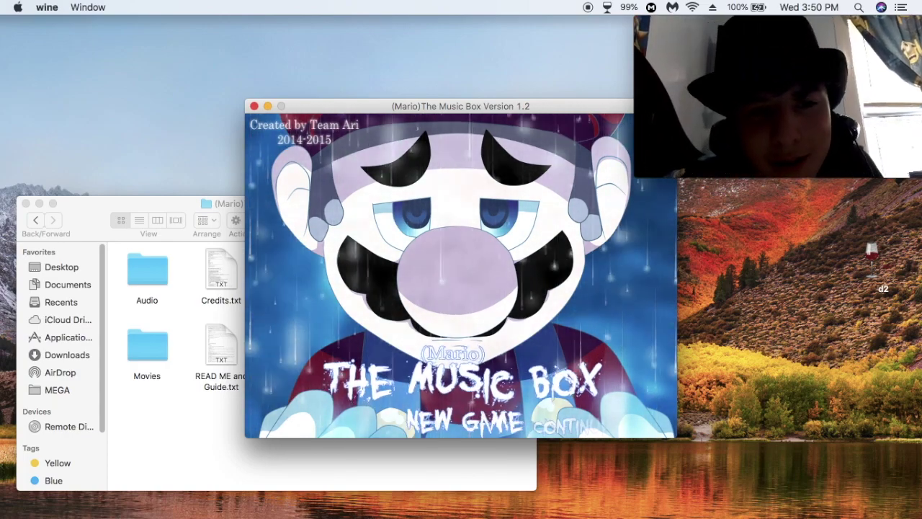
pyautogui.press('Return')
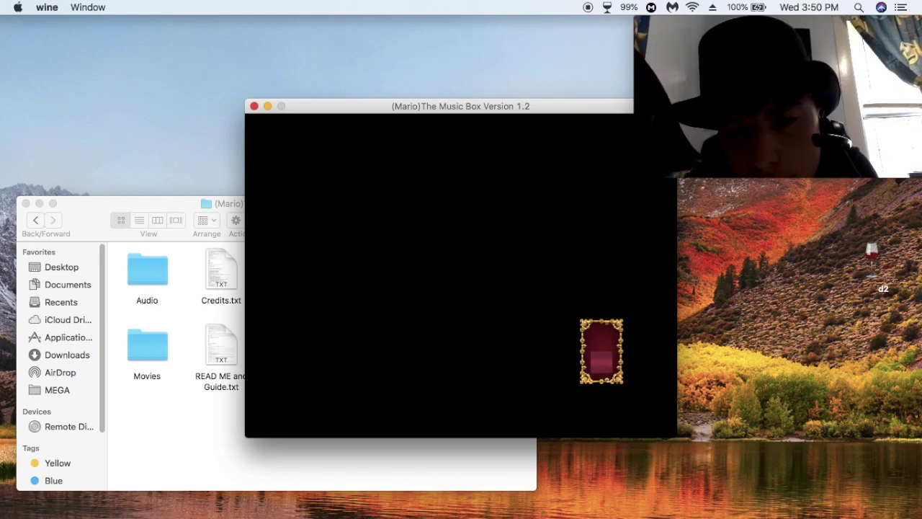
pyautogui.click(253, 106)
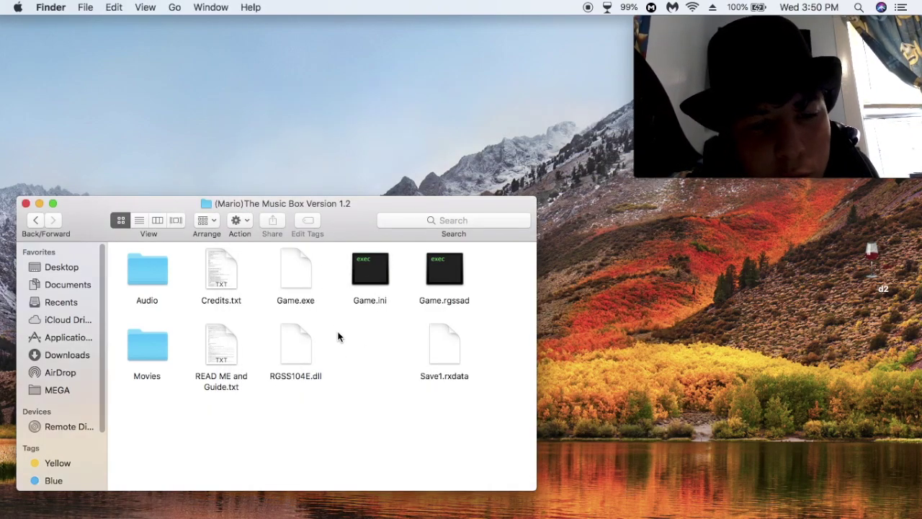
# Step: Open fontpalace's Constantia font page from the Update News, then minimize Chrome
pyautogui.click(310, 121)
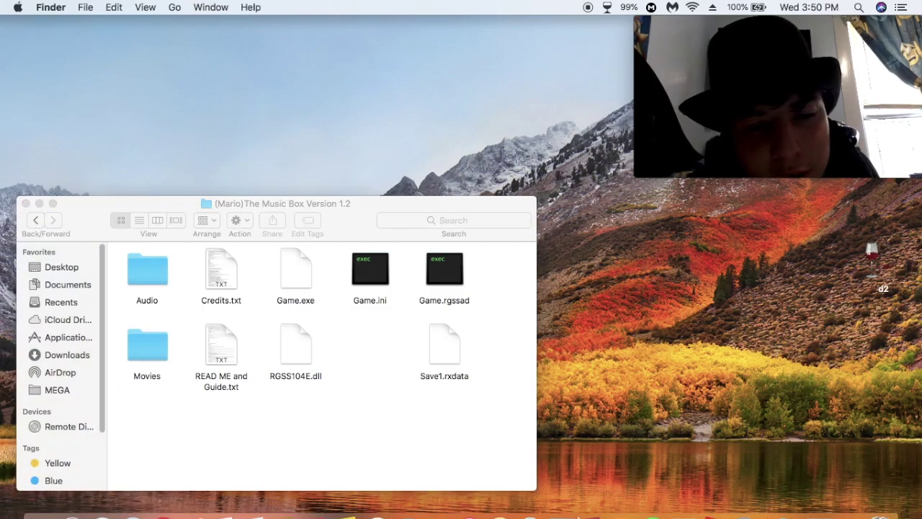
pyautogui.click(638, 505)
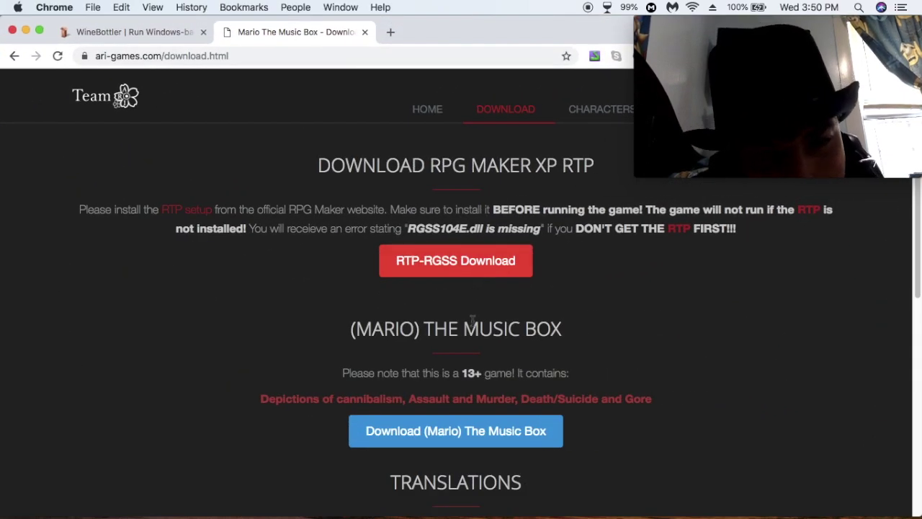
pyautogui.scroll(-10, 473, 324)
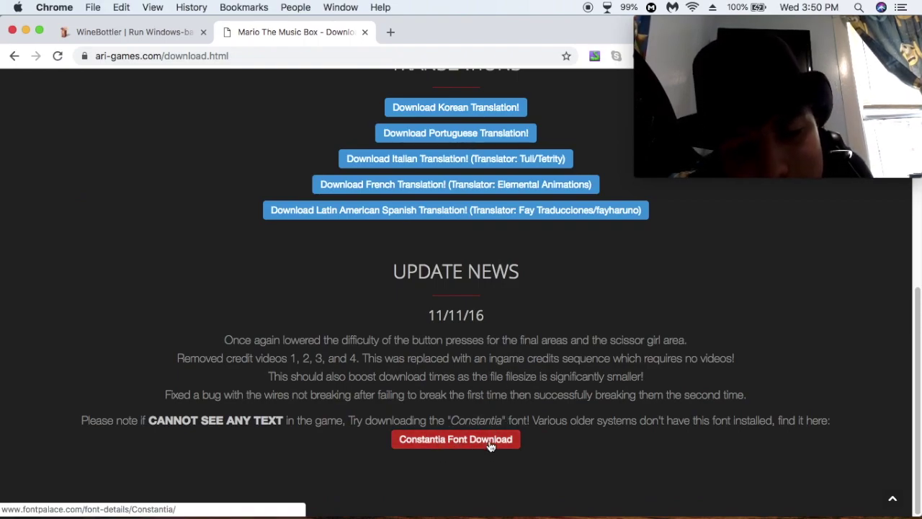
pyautogui.moveTo(479, 358); pyautogui.dragTo(423, 375)
pyautogui.click(419, 375)
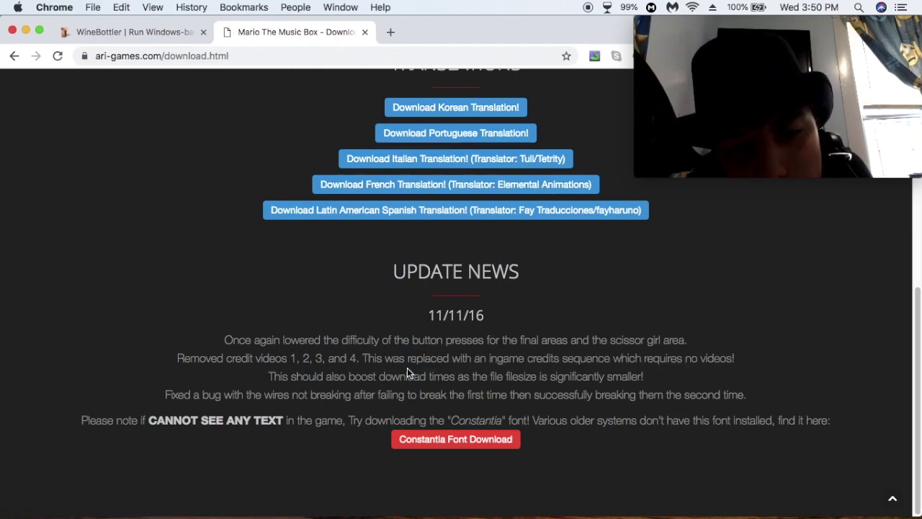
pyautogui.click(456, 443)
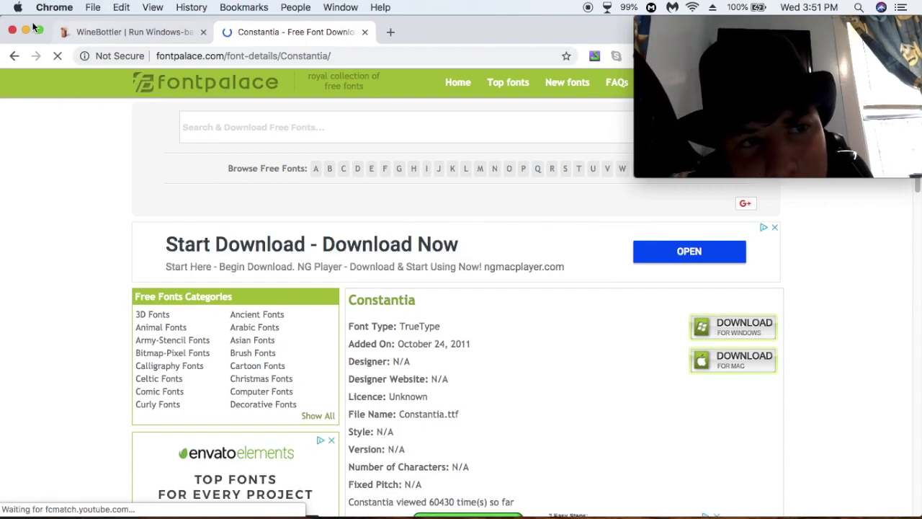
pyautogui.press('super+m')
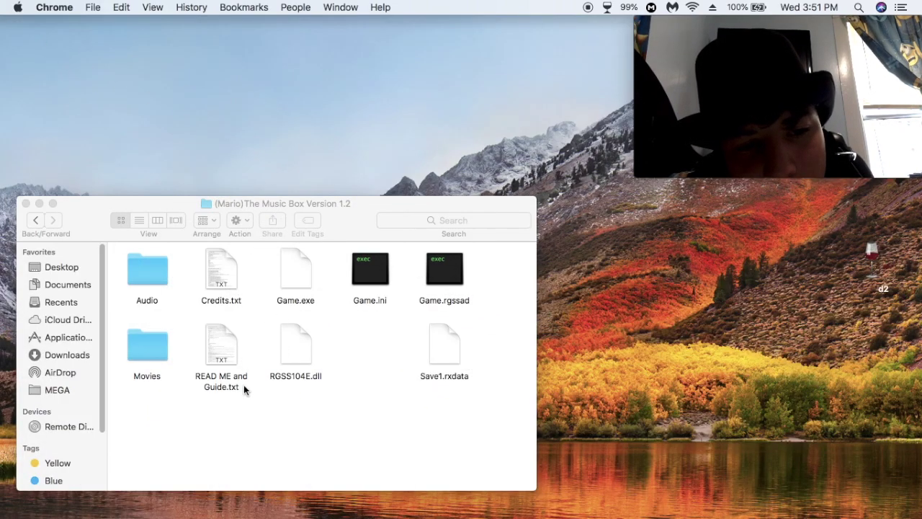
pyautogui.click(243, 424)
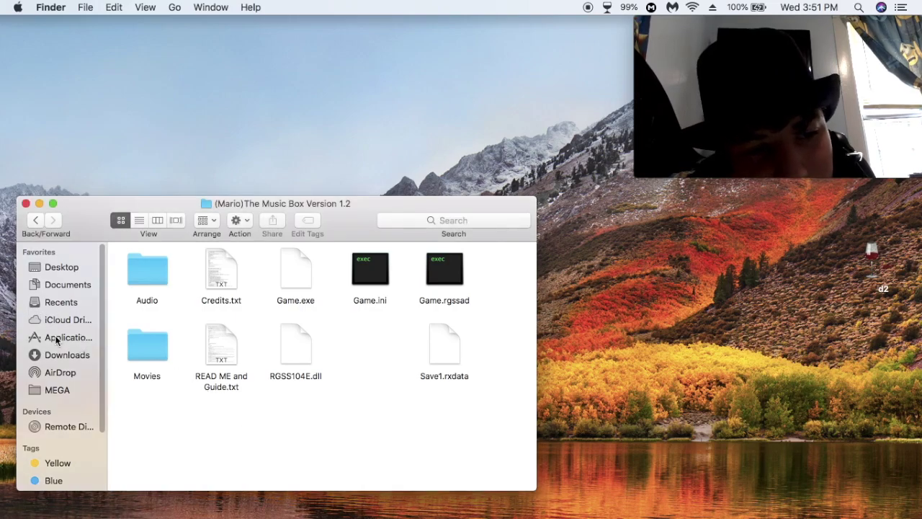
# Step: Go to the folder ~/Wine Files/drive_c/windows/Fonts/ in Finder
pyautogui.click(60, 285)
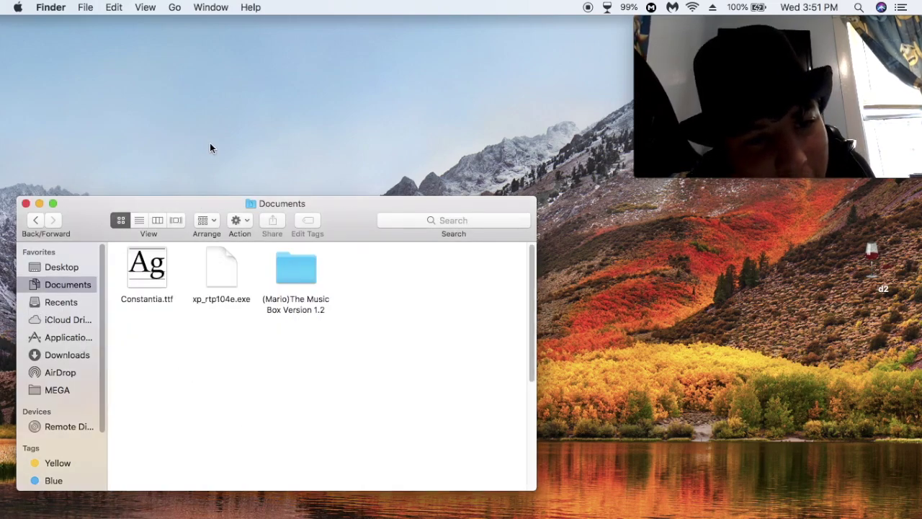
pyautogui.click(175, 7)
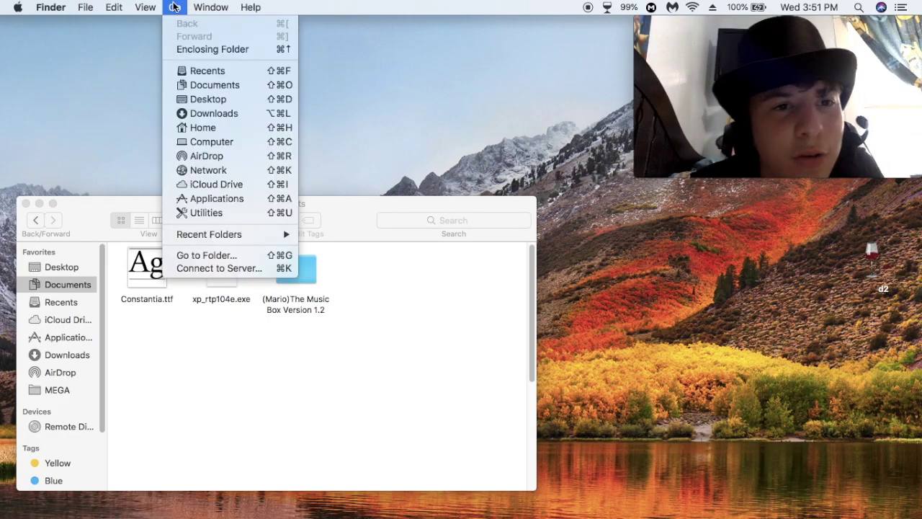
pyautogui.click(220, 255)
pyautogui.click(315, 278)
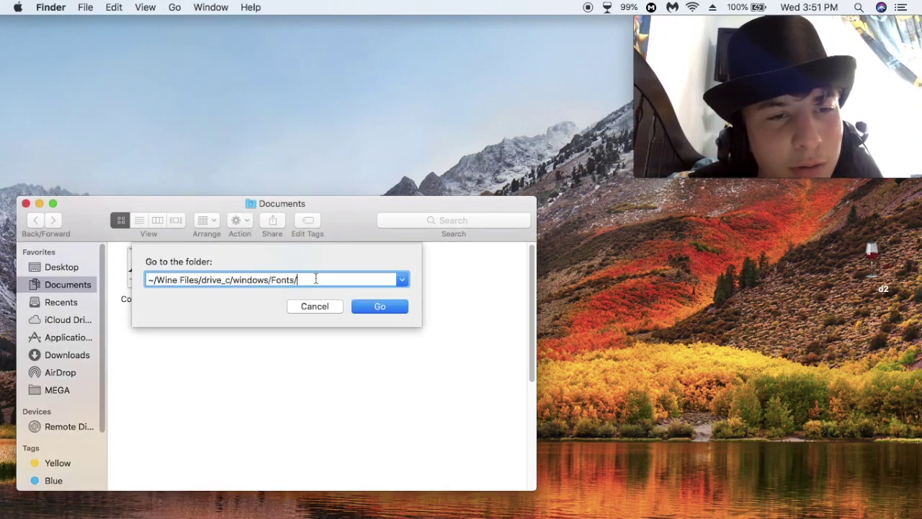
pyautogui.click(175, 7)
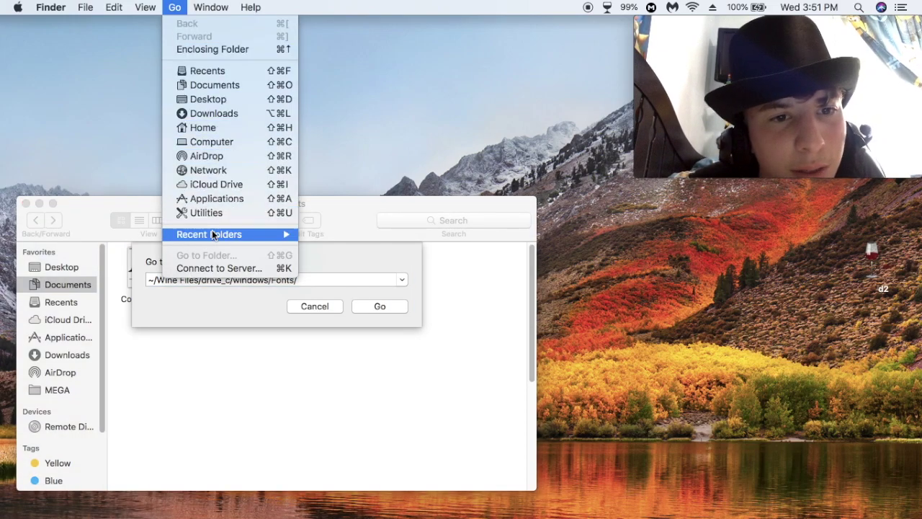
pyautogui.click(317, 264)
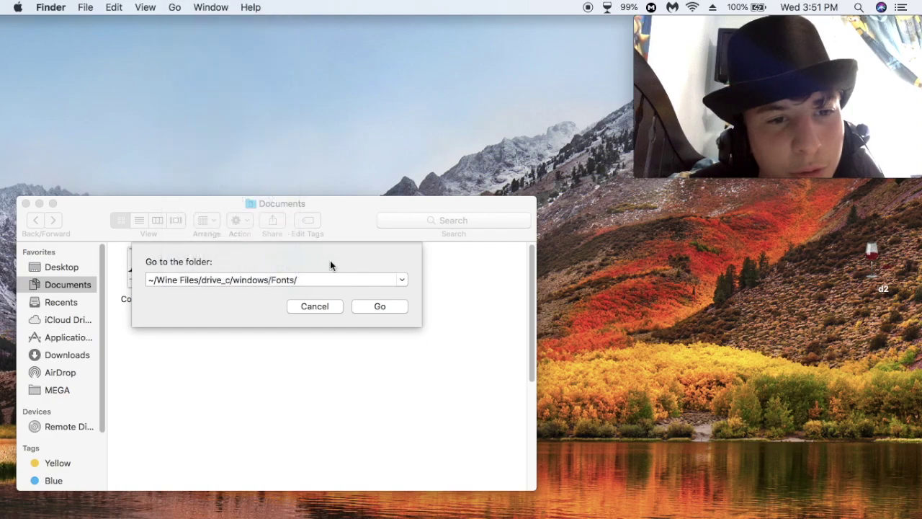
pyautogui.moveTo(317, 282); pyautogui.dragTo(163, 273)
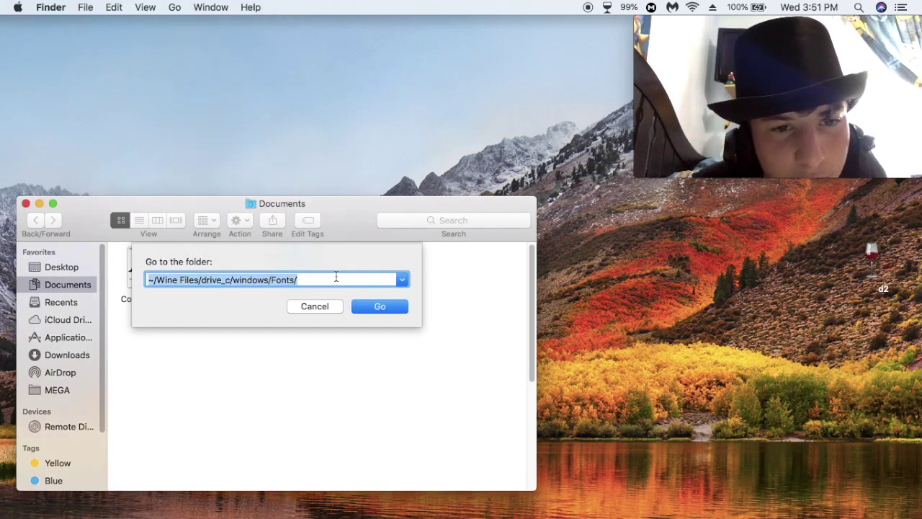
pyautogui.click(328, 278)
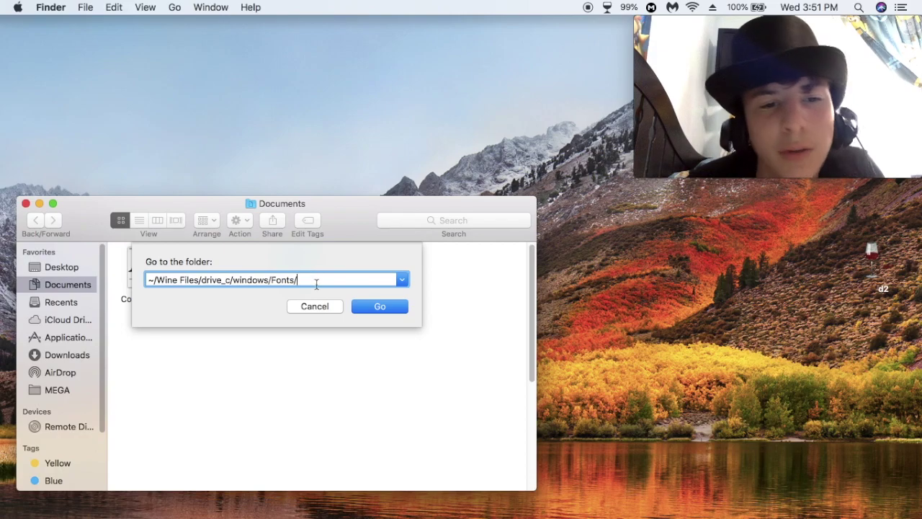
pyautogui.click(378, 306)
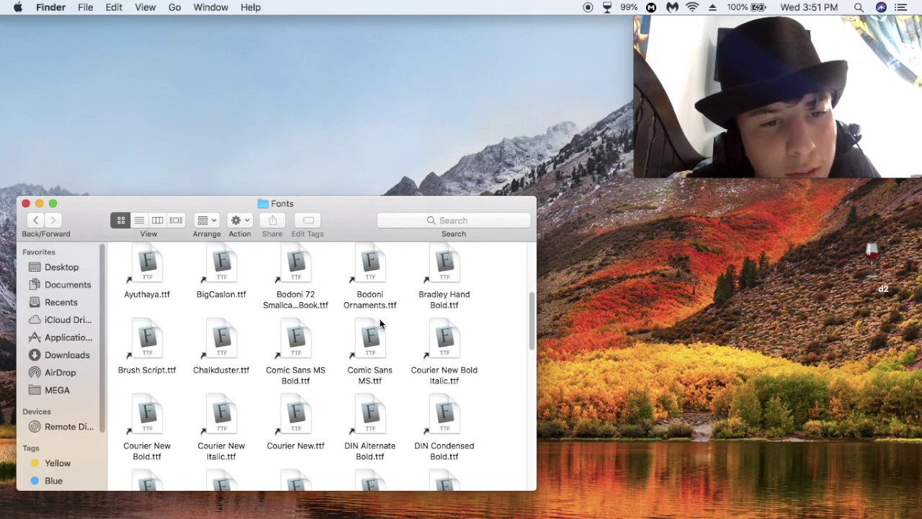
# Step: Open a second Finder window showing Documents beside the Fonts window
pyautogui.scroll(2, 322, 298)
pyautogui.scroll(-2, 322, 298)
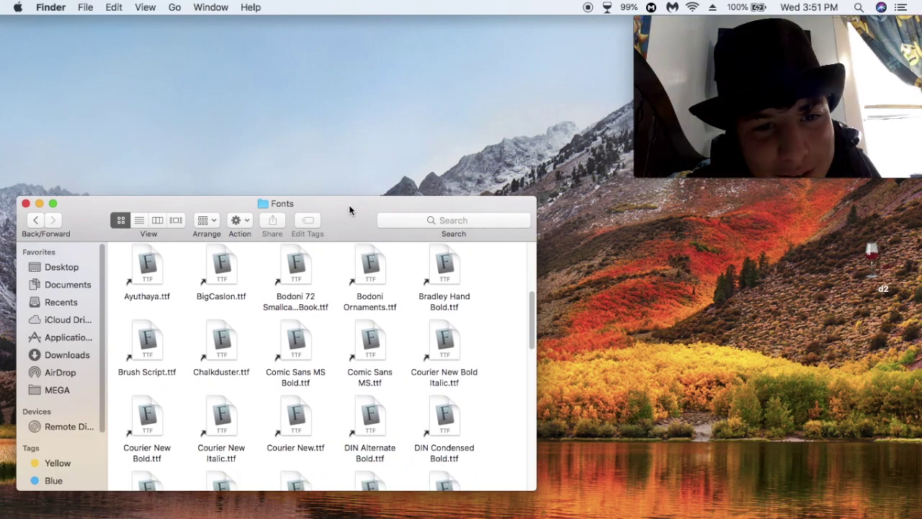
pyautogui.moveTo(350, 205); pyautogui.dragTo(450, 165)
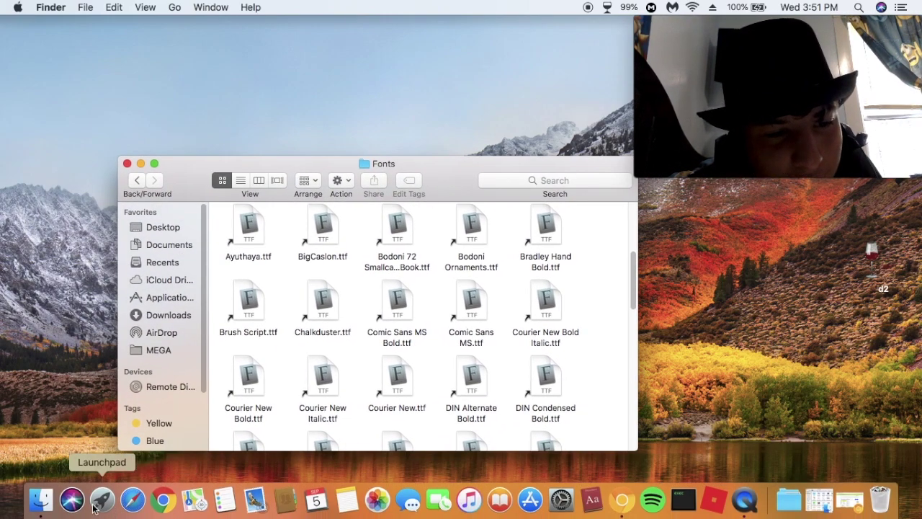
pyautogui.rightClick(45, 499)
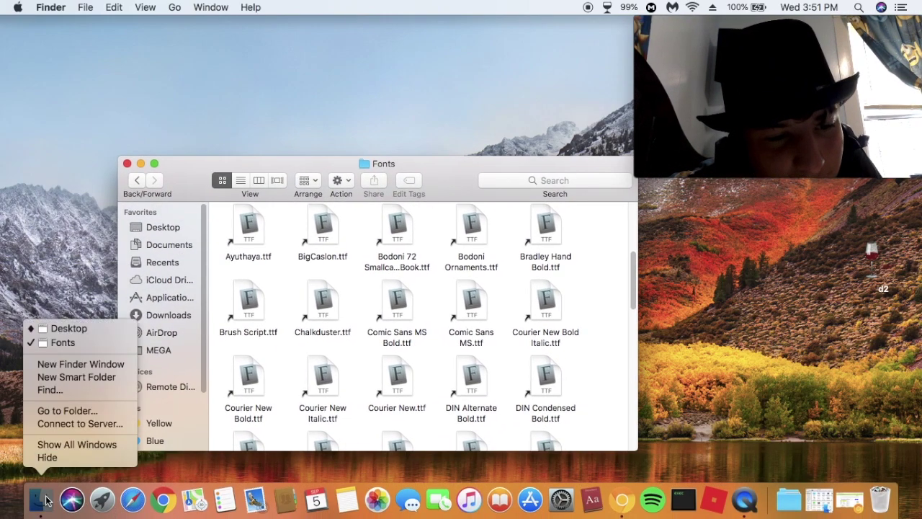
pyautogui.click(98, 364)
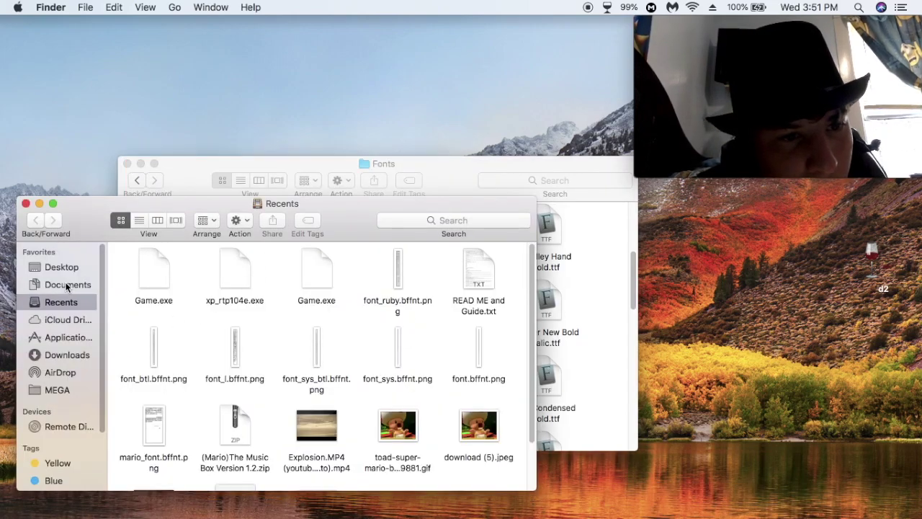
pyautogui.click(67, 285)
pyautogui.moveTo(317, 204); pyautogui.dragTo(345, 387)
# Step: Move Constantia.ttf into Wine's Fonts folder and close that window
pyautogui.moveTo(119, 435); pyautogui.dragTo(594, 287)
pyautogui.click(601, 363)
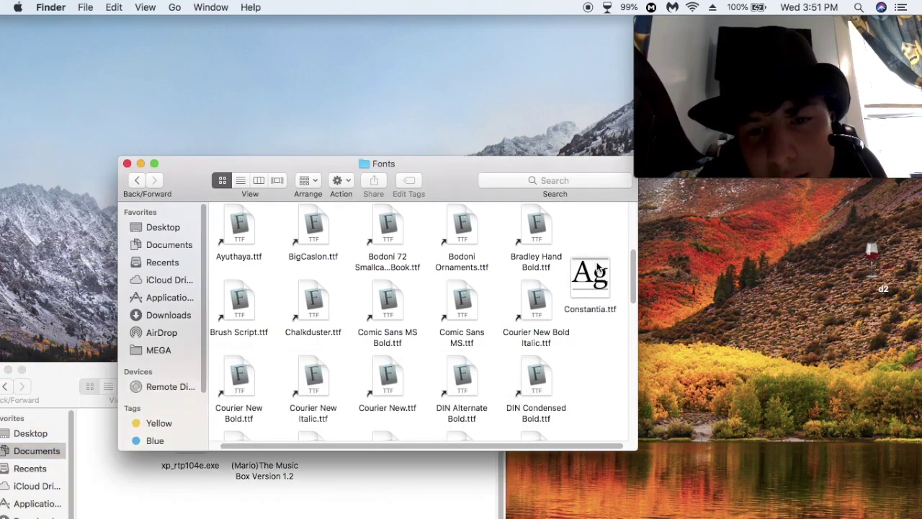
pyautogui.click(127, 165)
# Step: Relaunch Game.exe from Documents' (Mario)The Music Box Version 1.2 folder through Wine
pyautogui.moveTo(282, 377); pyautogui.dragTo(469, 305)
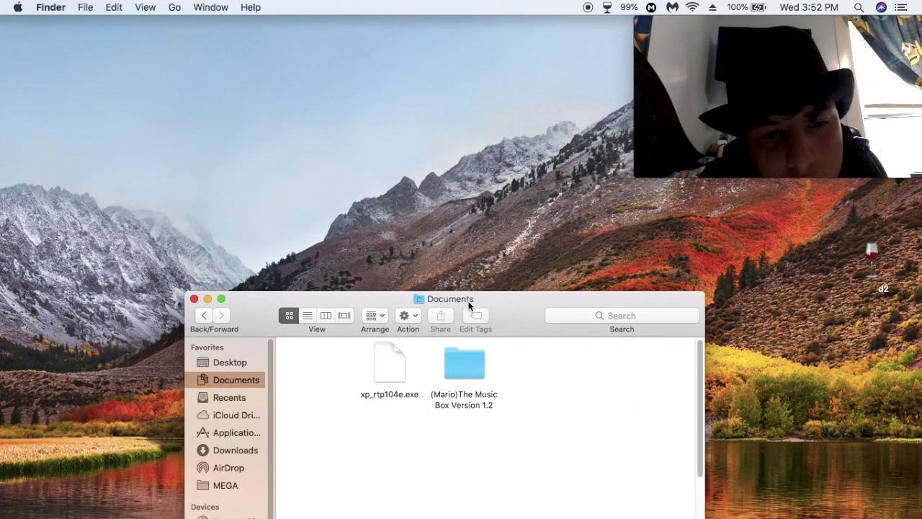
pyautogui.click(193, 299)
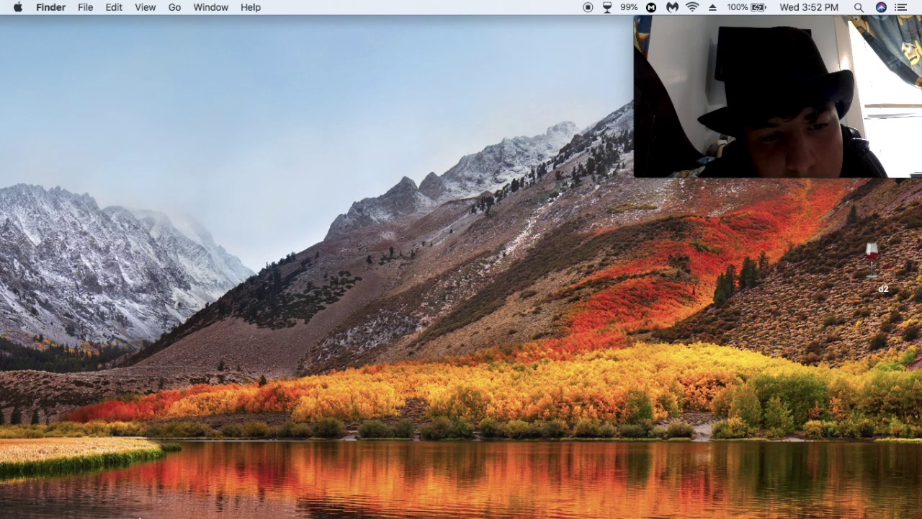
pyautogui.click(51, 504)
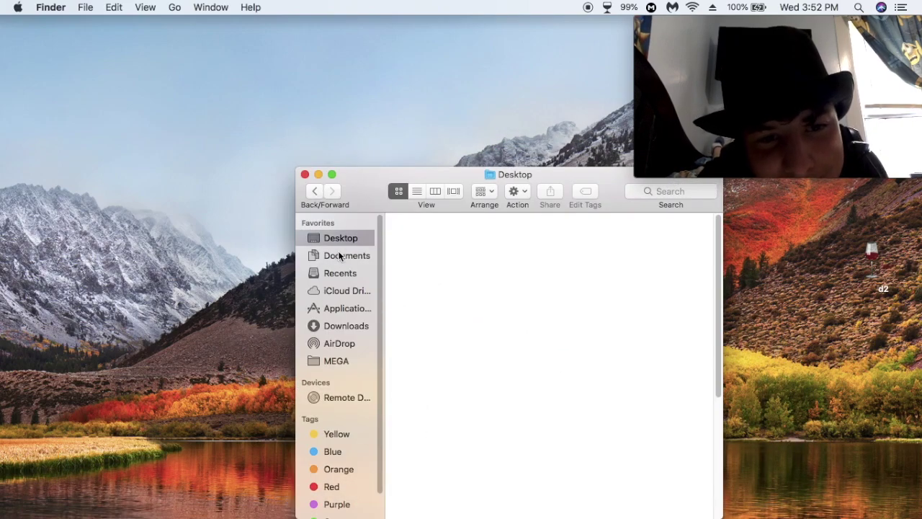
pyautogui.click(341, 257)
pyautogui.moveTo(603, 173); pyautogui.dragTo(473, 167)
pyautogui.doubleClick(437, 247)
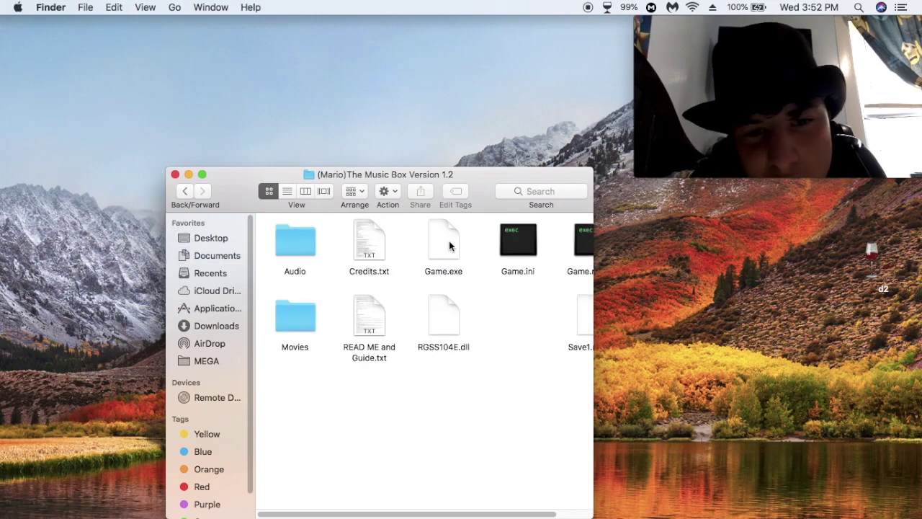
pyautogui.doubleClick(449, 247)
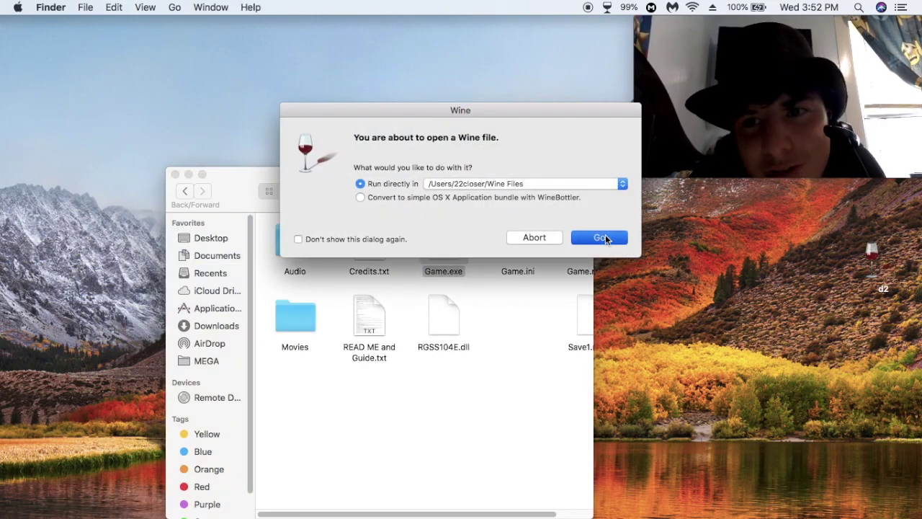
pyautogui.click(600, 238)
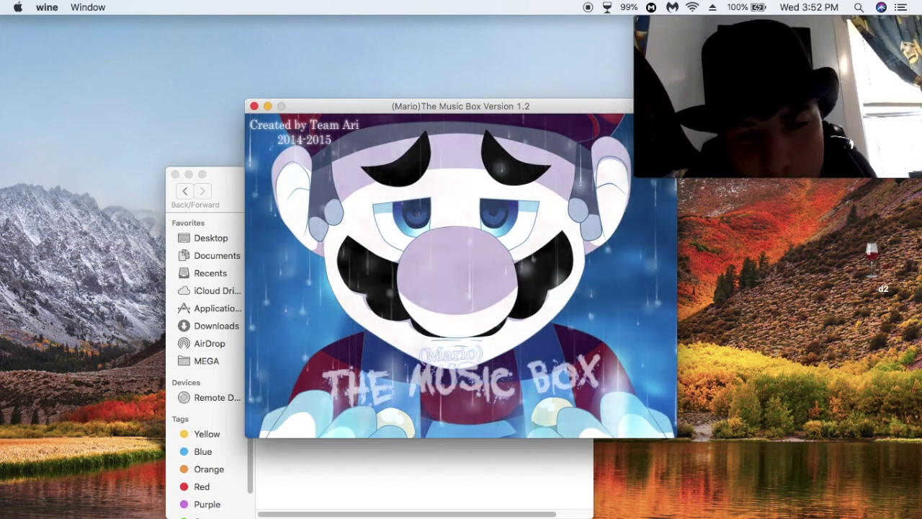
# Step: Start a new game, leave Enable picked at the text-sound prompt, then quit the game
pyautogui.press('space')
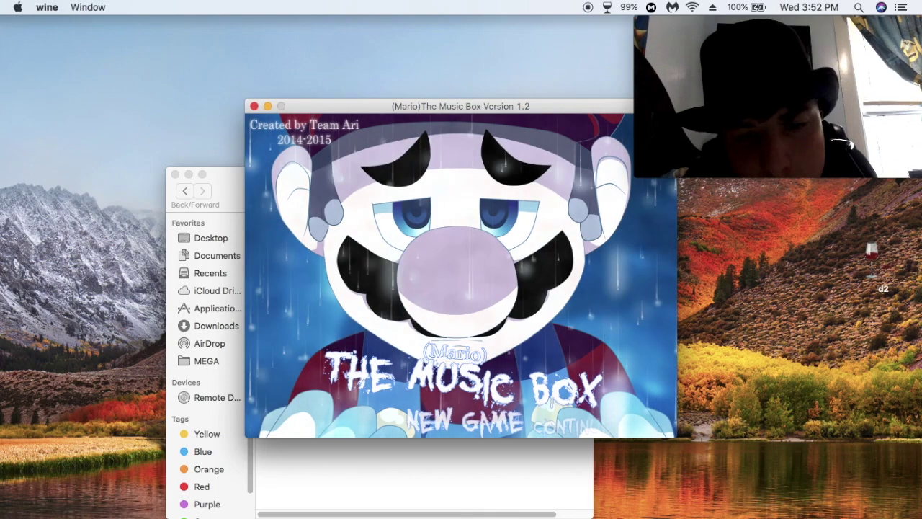
pyautogui.press('space')
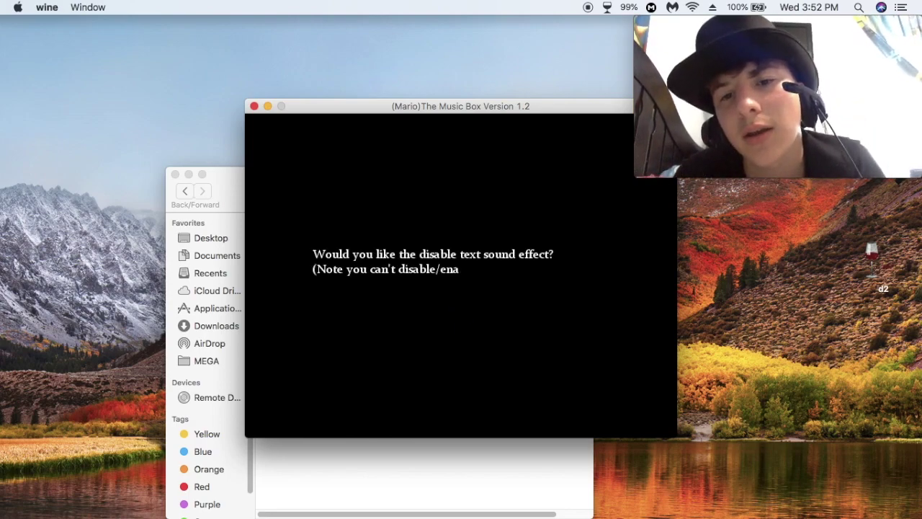
pyautogui.press('Down')
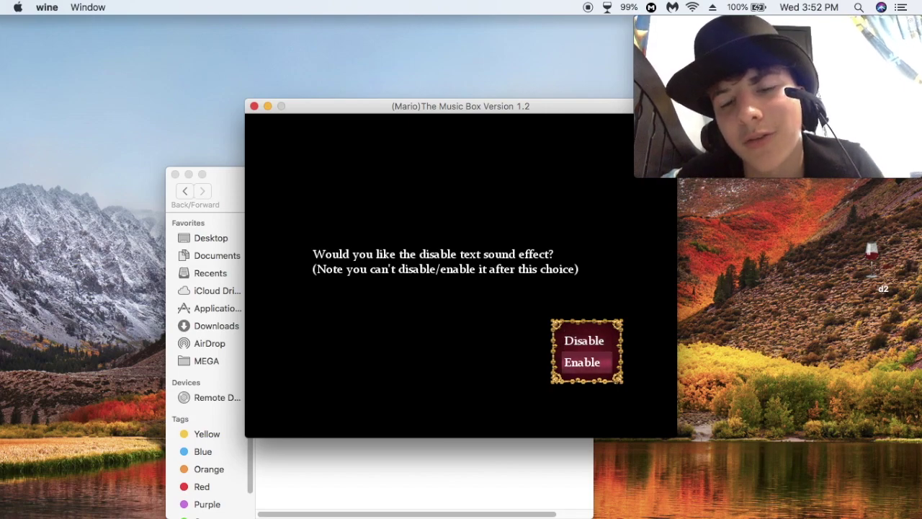
pyautogui.press('Up')
pyautogui.press('Down')
pyautogui.press('Up')
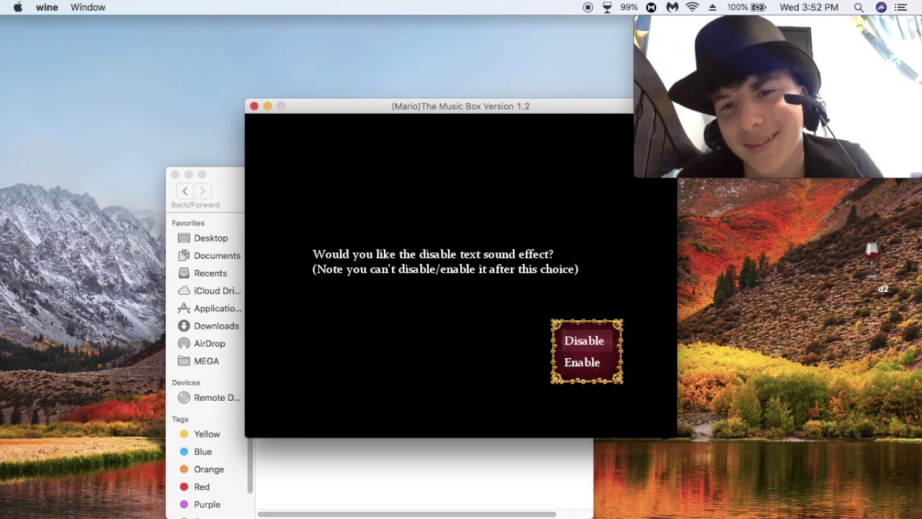
pyautogui.press('Down')
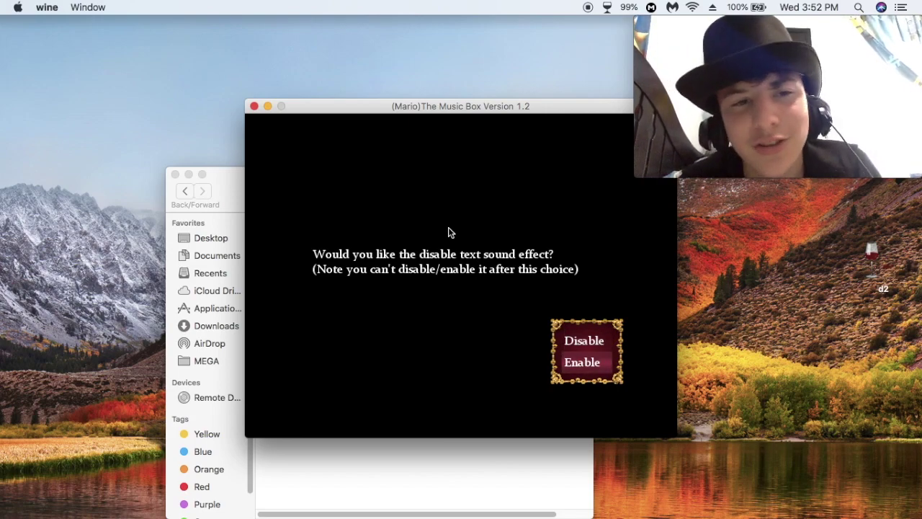
pyautogui.click(253, 106)
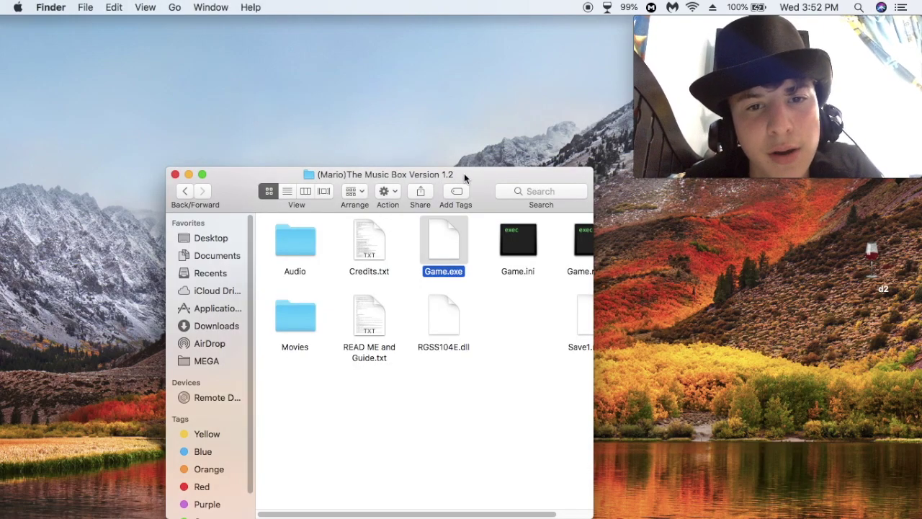
# Step: Move the folder window left and relaunch Game.exe through Wine
pyautogui.moveTo(464, 178); pyautogui.dragTo(372, 178)
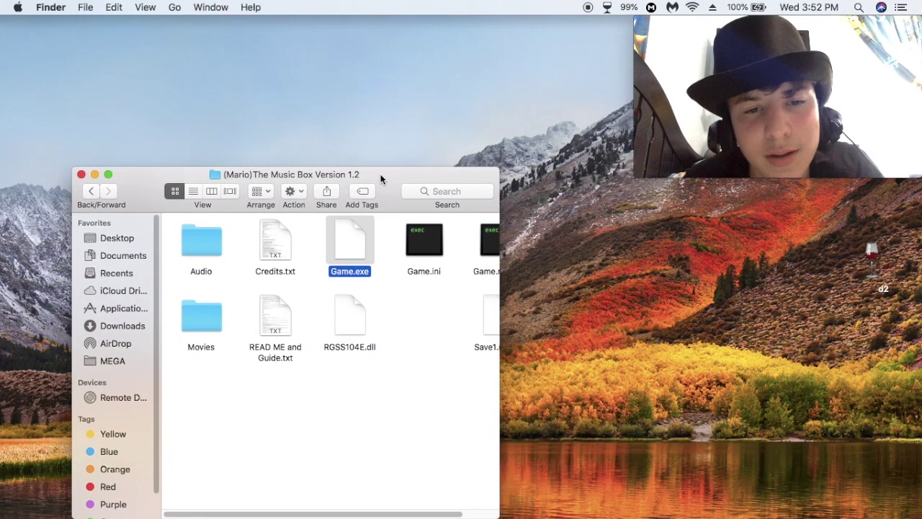
pyautogui.doubleClick(354, 235)
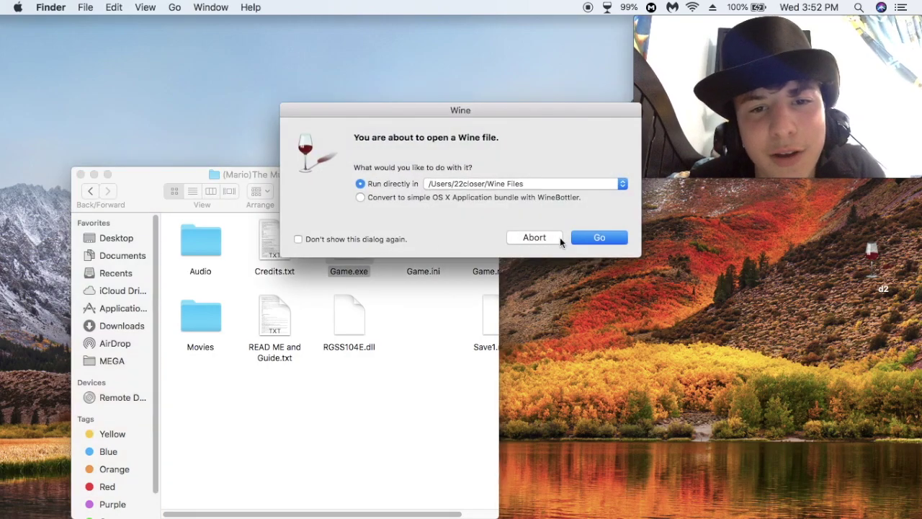
pyautogui.click(613, 240)
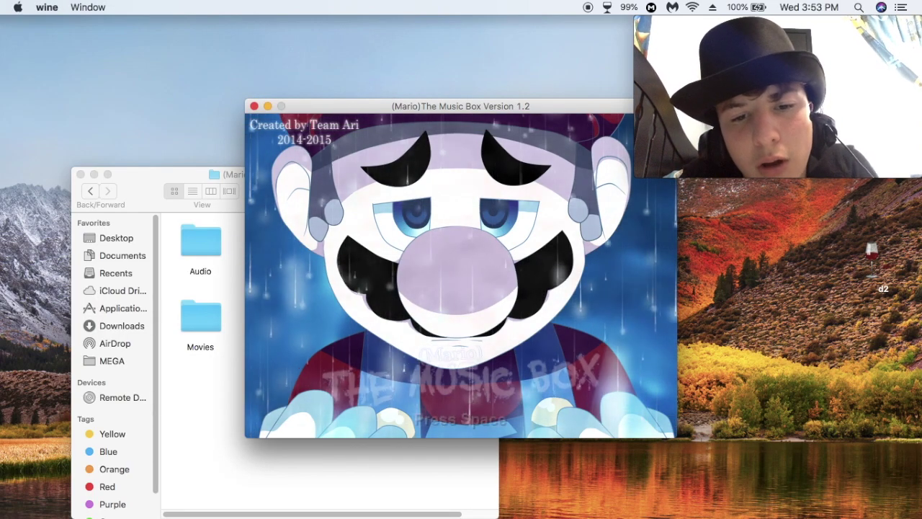
# Step: Continue File 1's save, walk Mario around the dark bedroom, then quit the game
pyautogui.press('space')
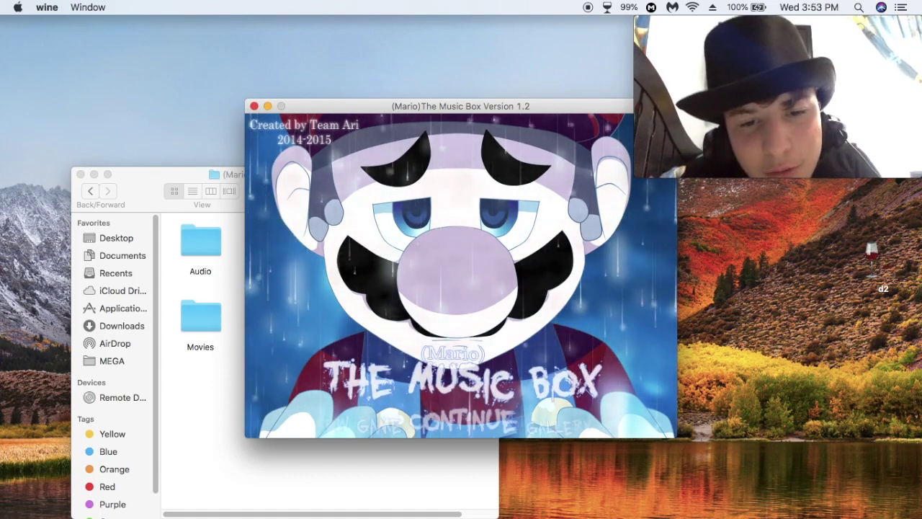
pyautogui.press('space')
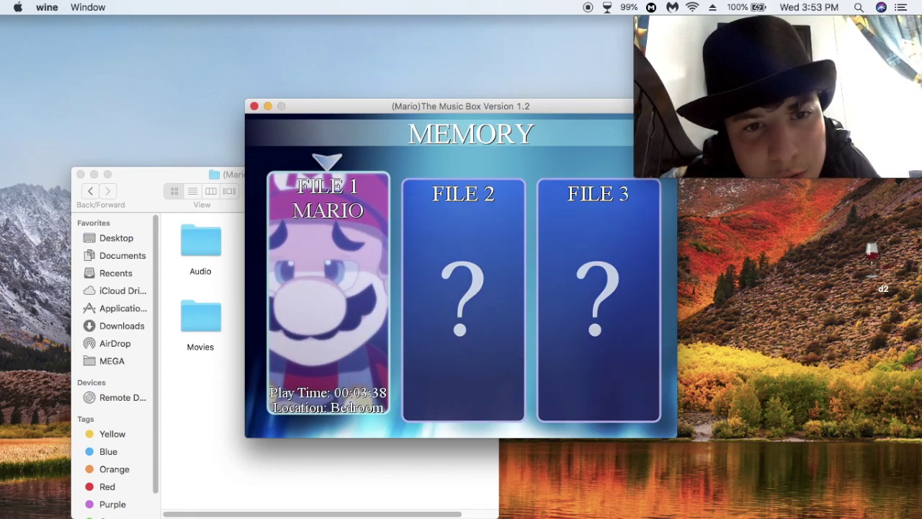
pyautogui.press('space')
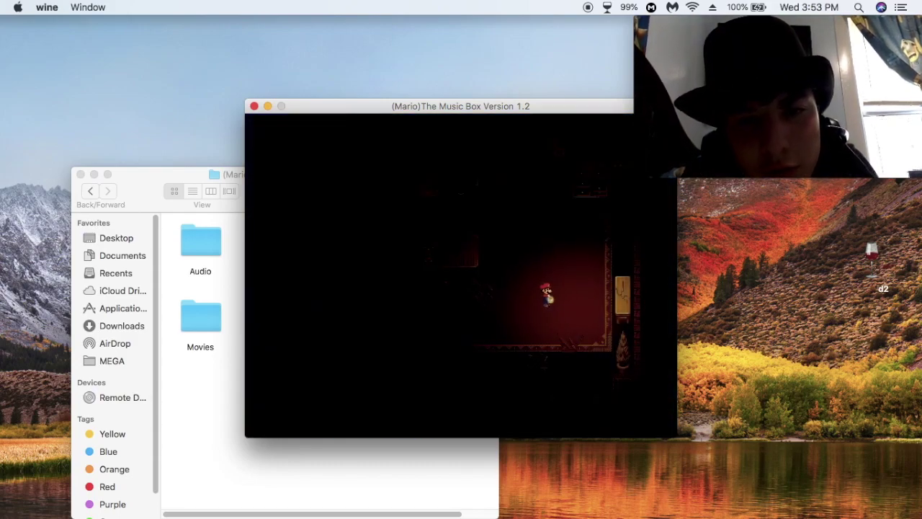
pyautogui.press('Left')
pyautogui.press('Right')
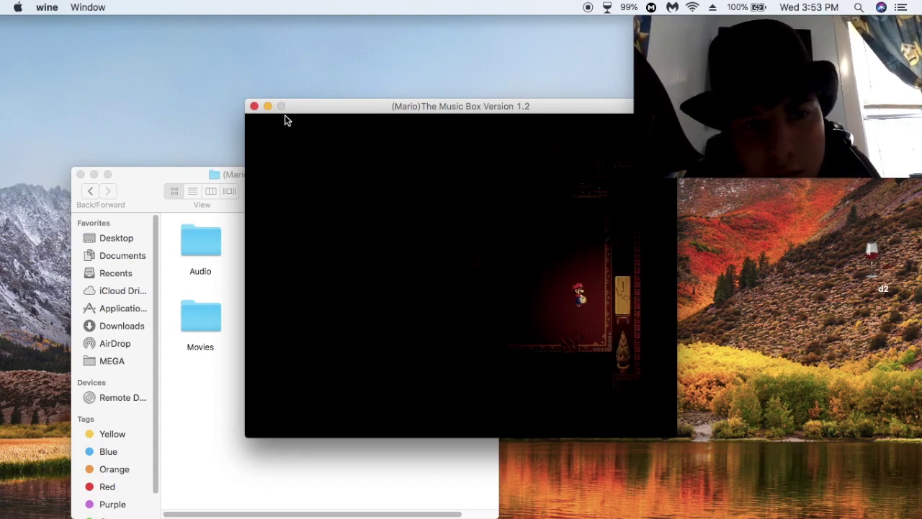
pyautogui.click(253, 106)
# Step: Deselect Game.exe, reposition the (Mario)The Music Box Version 1.2 folder window several times, then close it
pyautogui.click(432, 317)
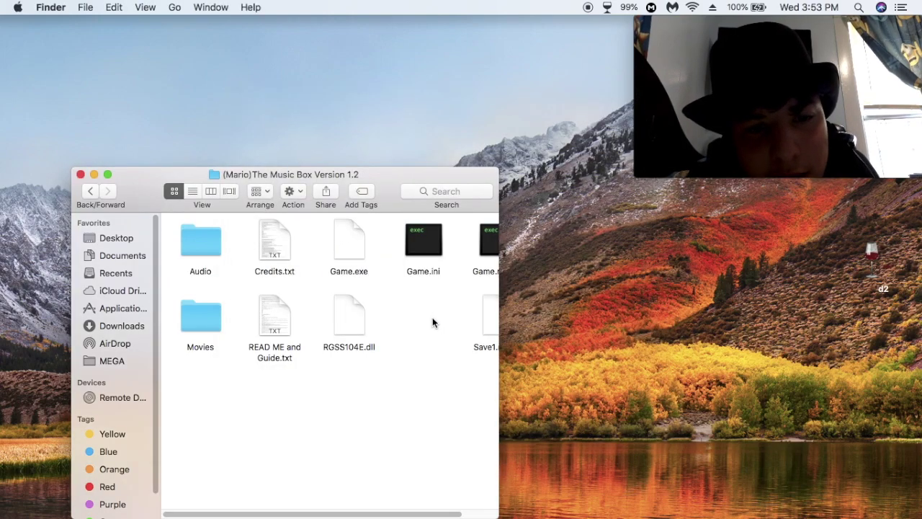
pyautogui.moveTo(385, 171); pyautogui.dragTo(418, 170)
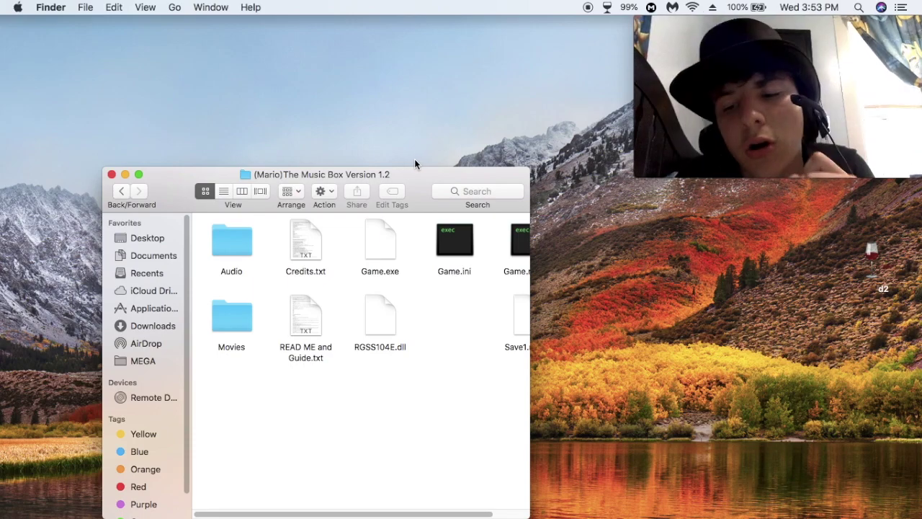
pyautogui.moveTo(415, 175); pyautogui.dragTo(429, 140)
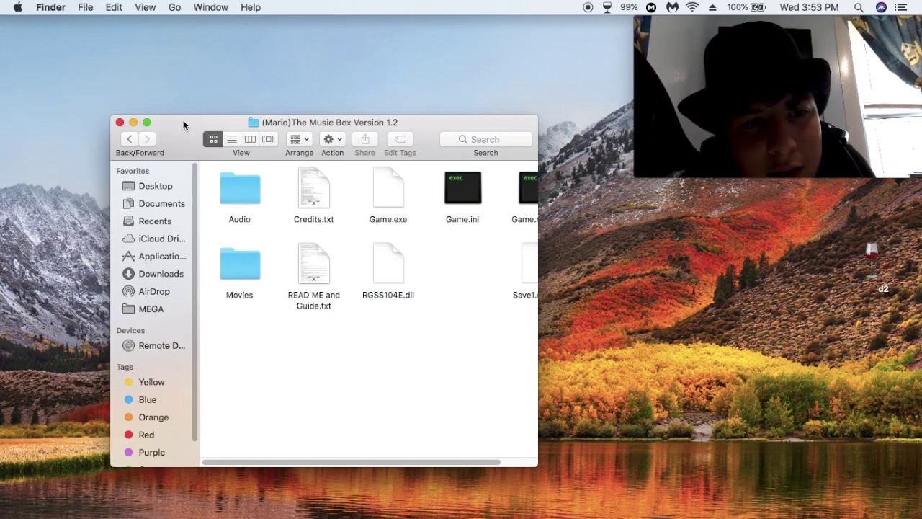
pyautogui.moveTo(183, 124); pyautogui.dragTo(256, 100)
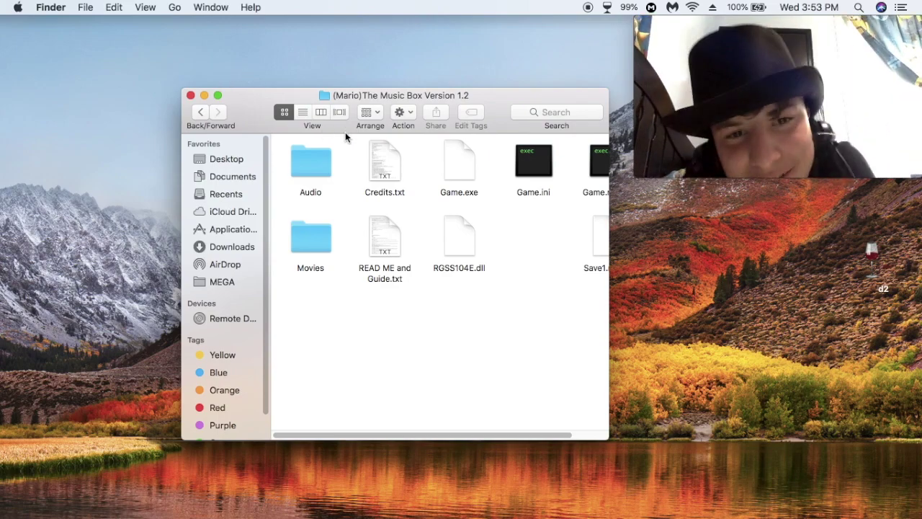
pyautogui.moveTo(481, 98); pyautogui.dragTo(479, 106)
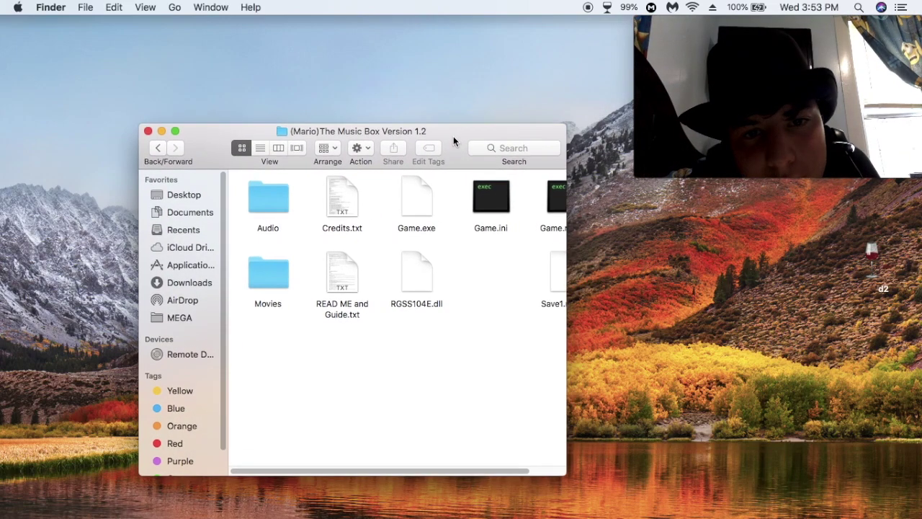
pyautogui.moveTo(453, 136); pyautogui.dragTo(539, 164)
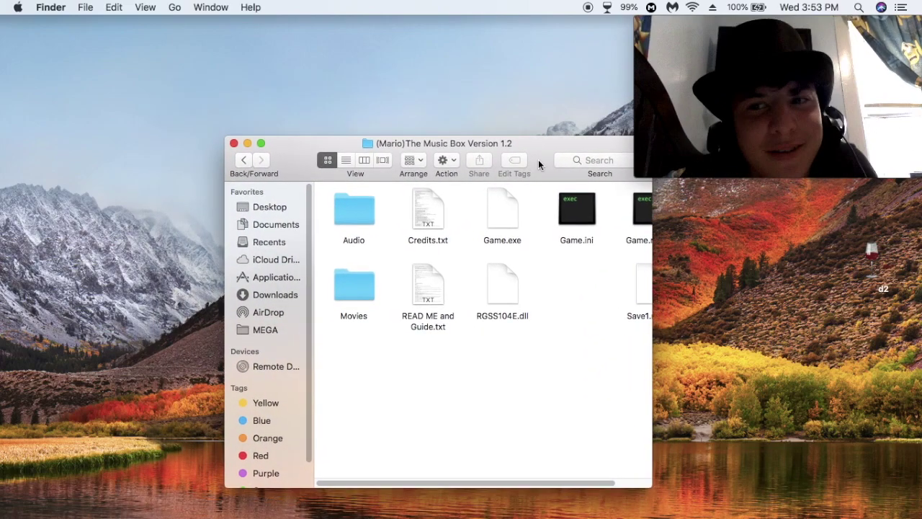
pyautogui.moveTo(538, 164); pyautogui.dragTo(506, 114)
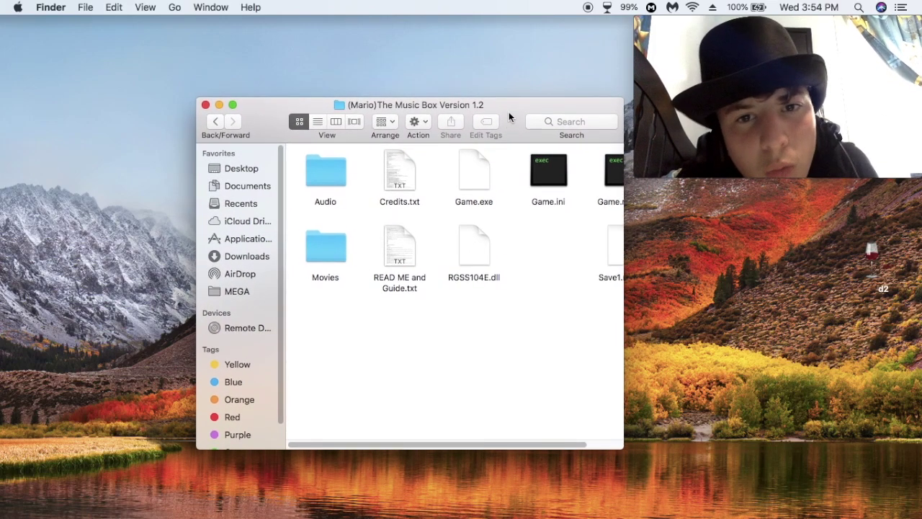
pyautogui.moveTo(519, 108); pyautogui.dragTo(465, 107)
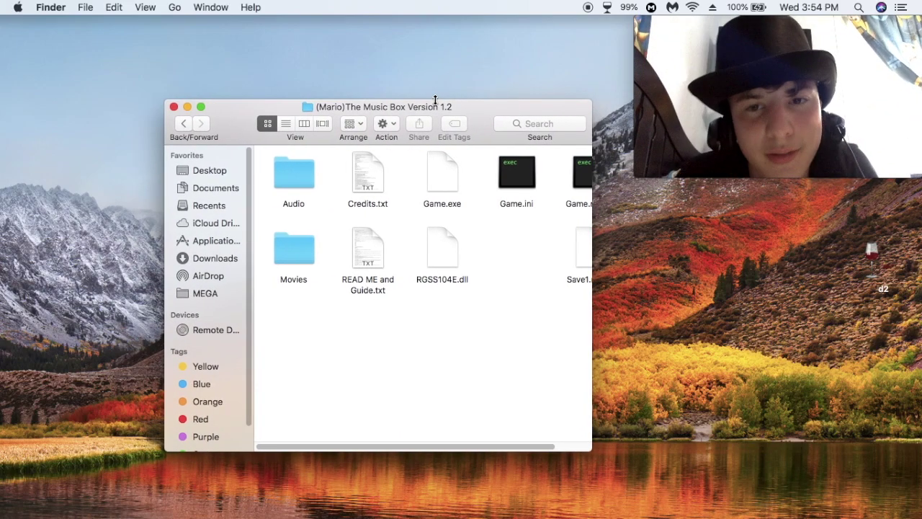
pyautogui.moveTo(450, 107); pyautogui.dragTo(469, 106)
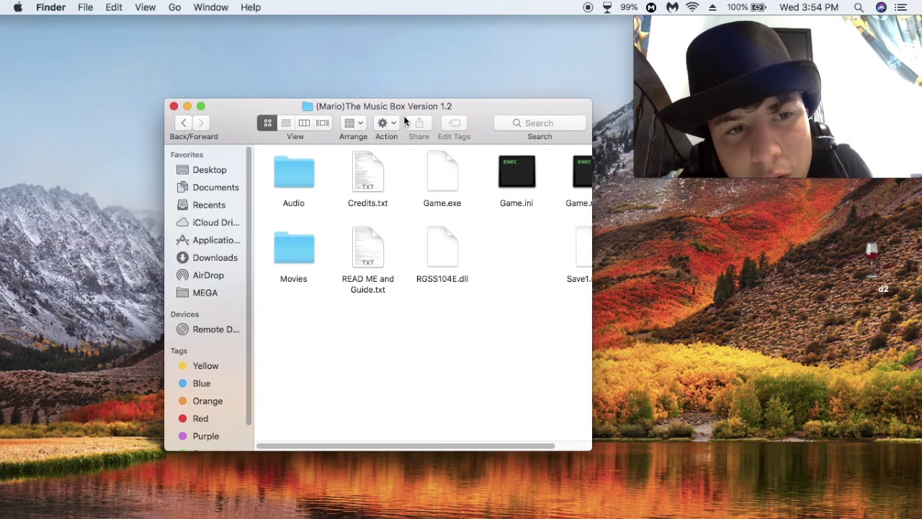
pyautogui.click(173, 107)
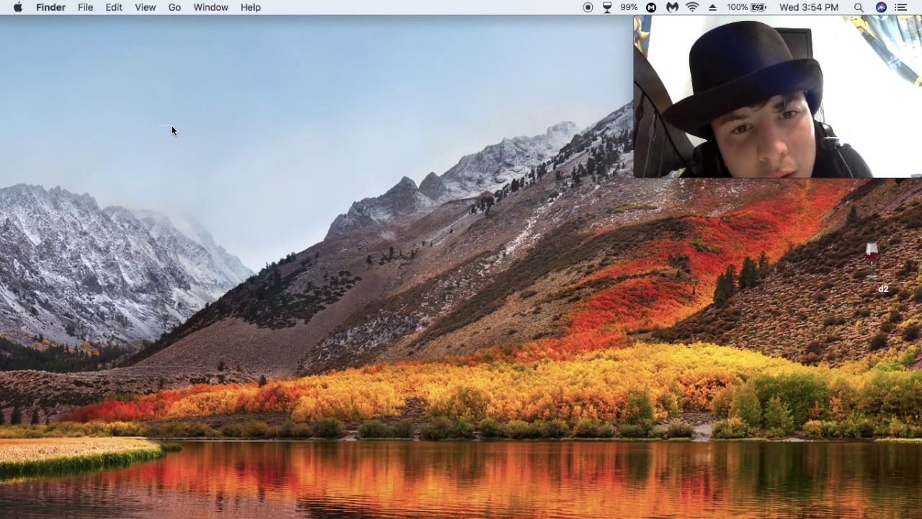